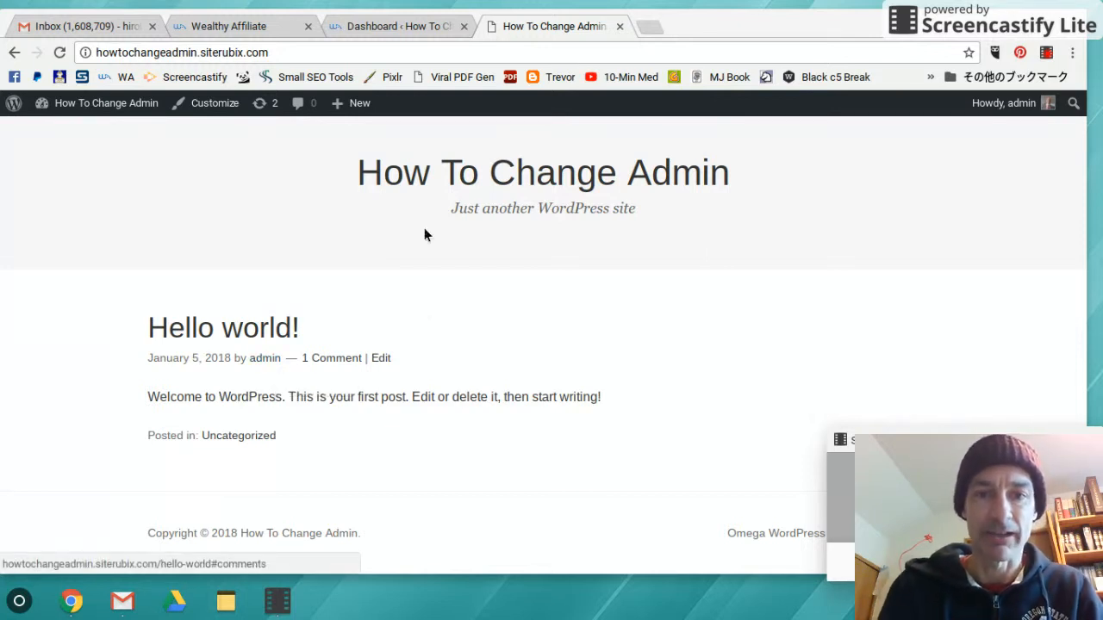
Open All Users, which lists only the admin Administrator account, and start adding a new user
{"action": "left_click", "coordinate": [408, 28]}
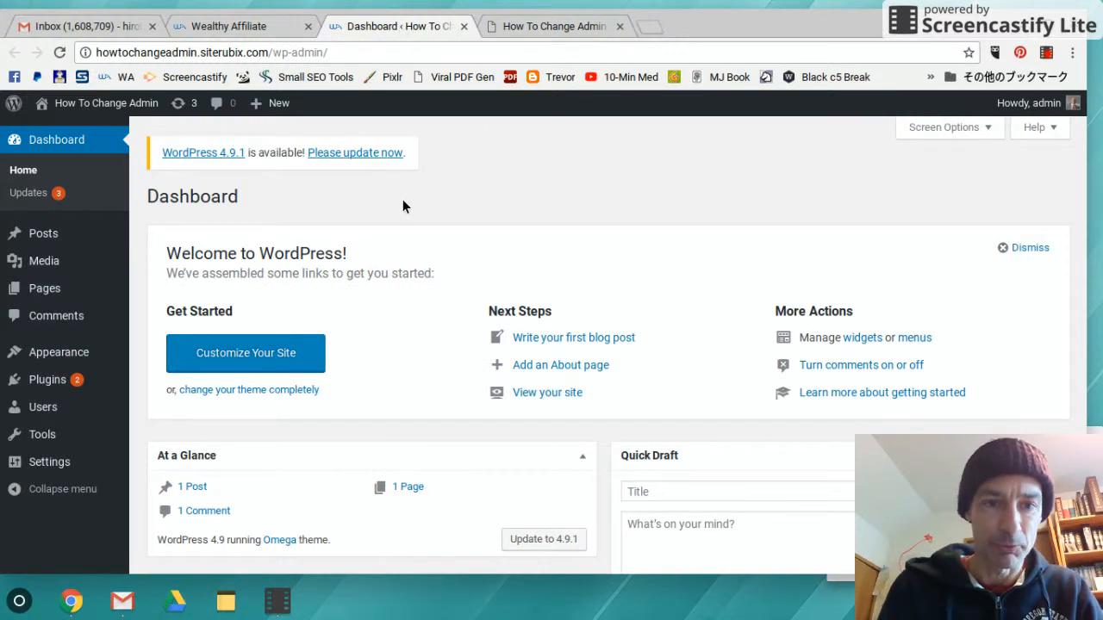
{"action": "scroll", "coordinate": [353, 199], "scroll_direction": "down", "scroll_amount": 1}
{"action": "scroll", "coordinate": [351, 198], "scroll_direction": "up", "scroll_amount": 1}
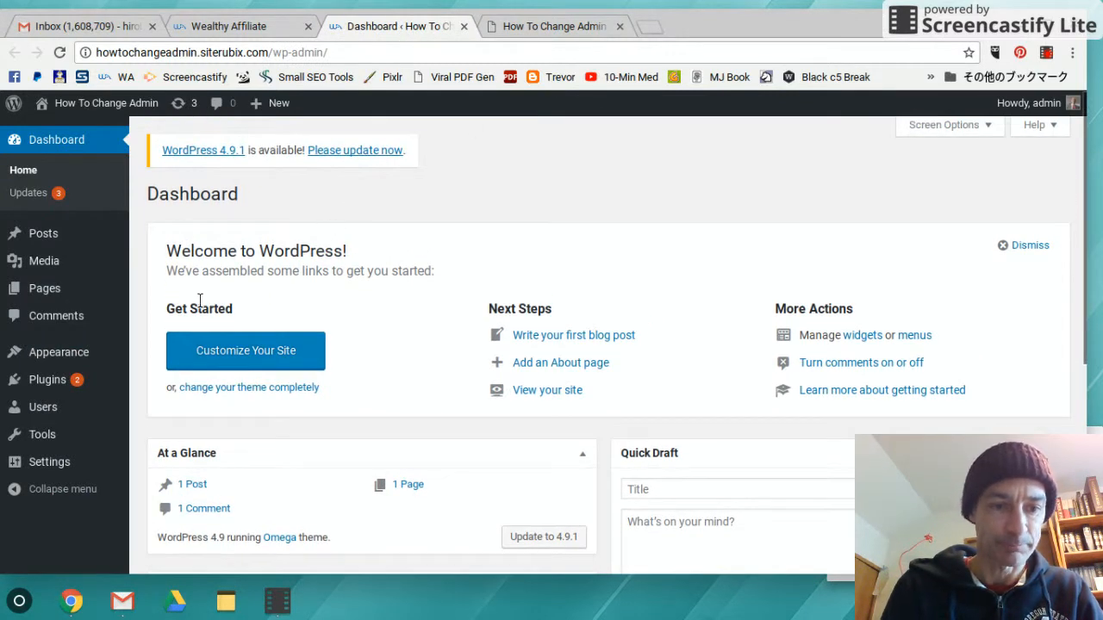
{"action": "mouse_move", "coordinate": [50, 409]}
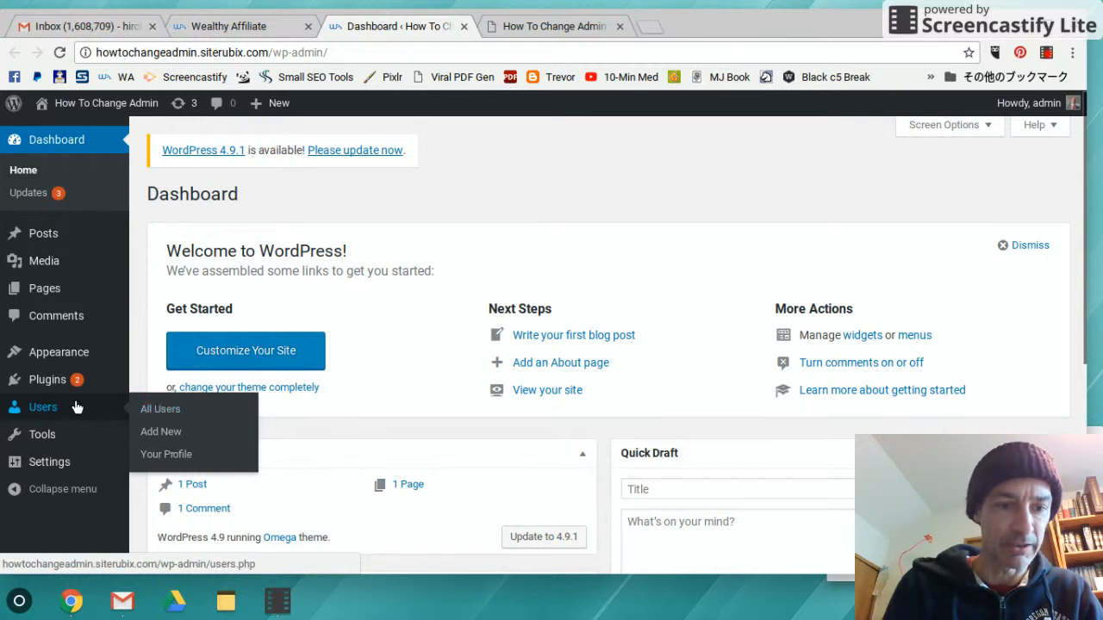
{"action": "left_click", "coordinate": [161, 412]}
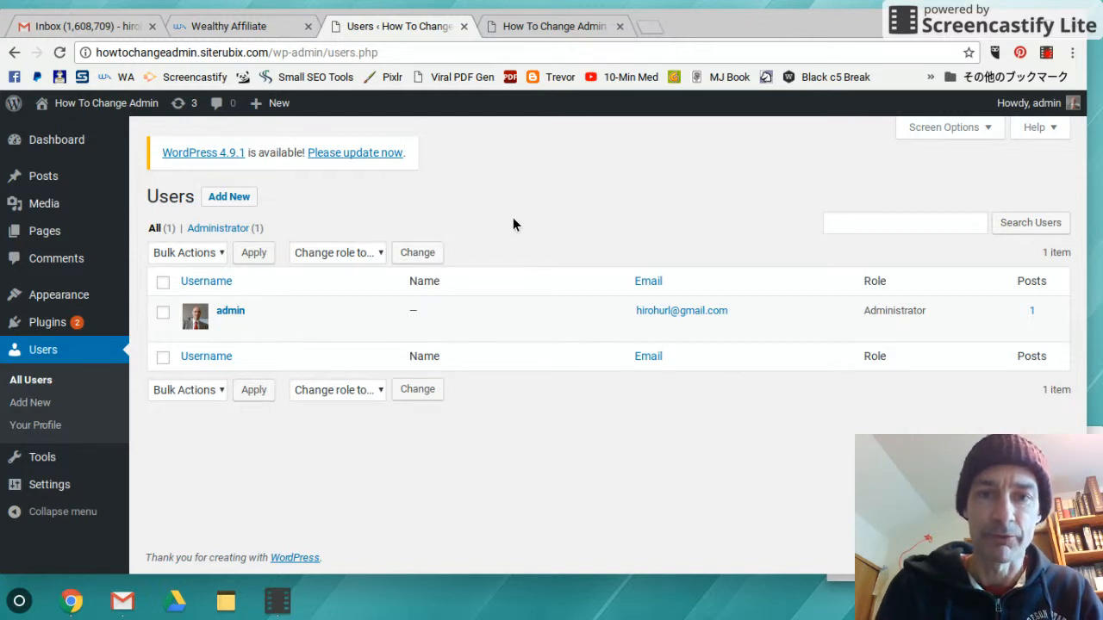
{"action": "mouse_move", "coordinate": [1030, 103]}
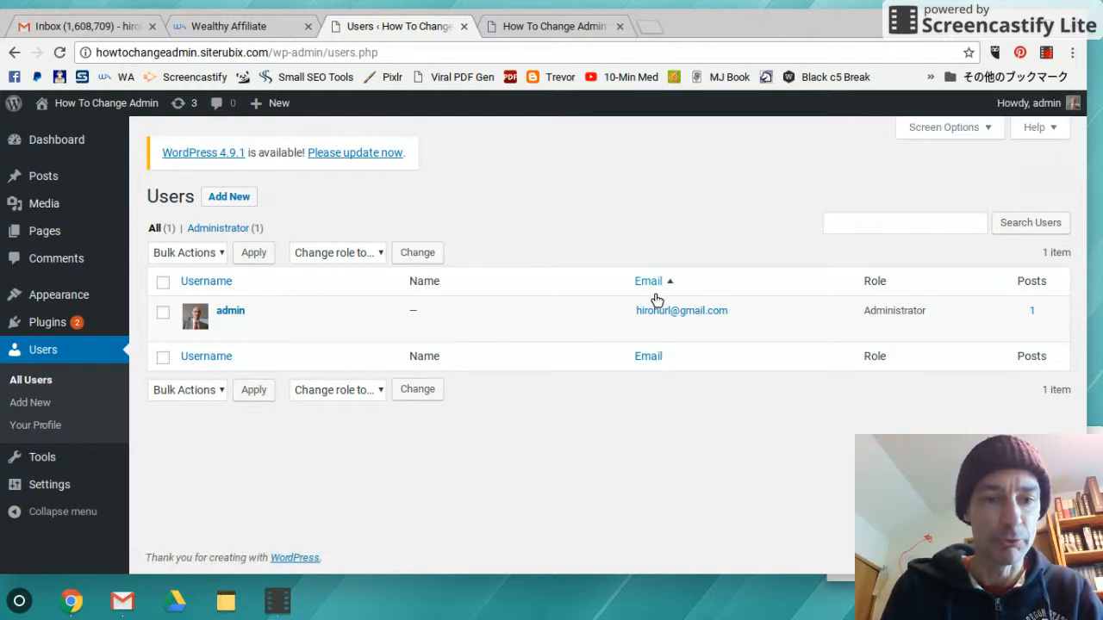
{"action": "left_click", "coordinate": [30, 404]}
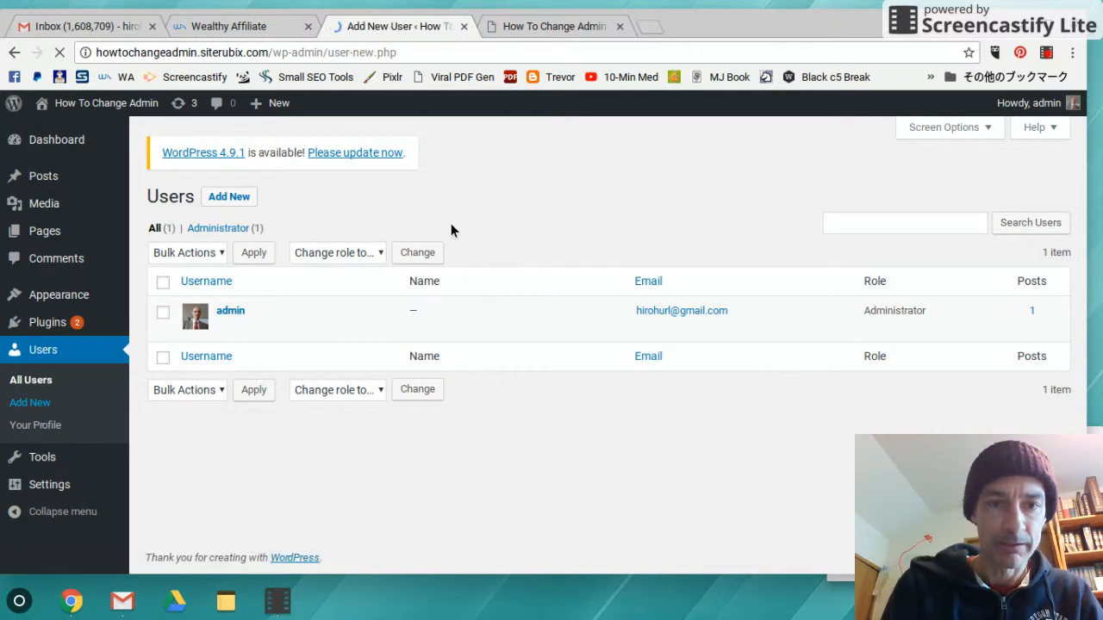
Enter the new user's username on the Add New User form
{"action": "left_click", "coordinate": [348, 275]}
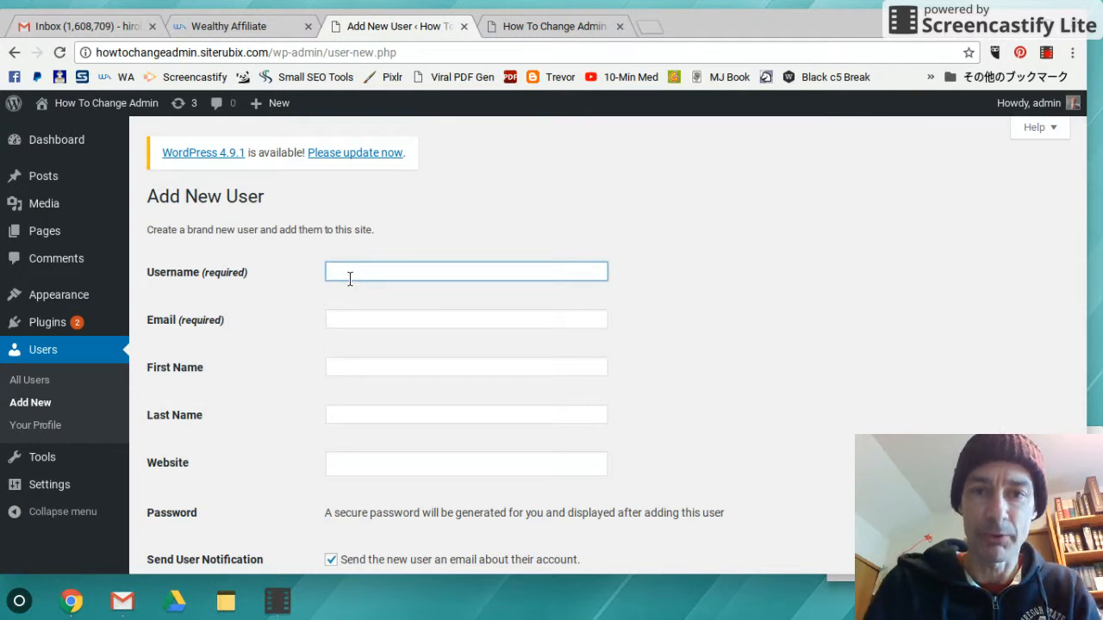
{"action": "type", "text": "David"}
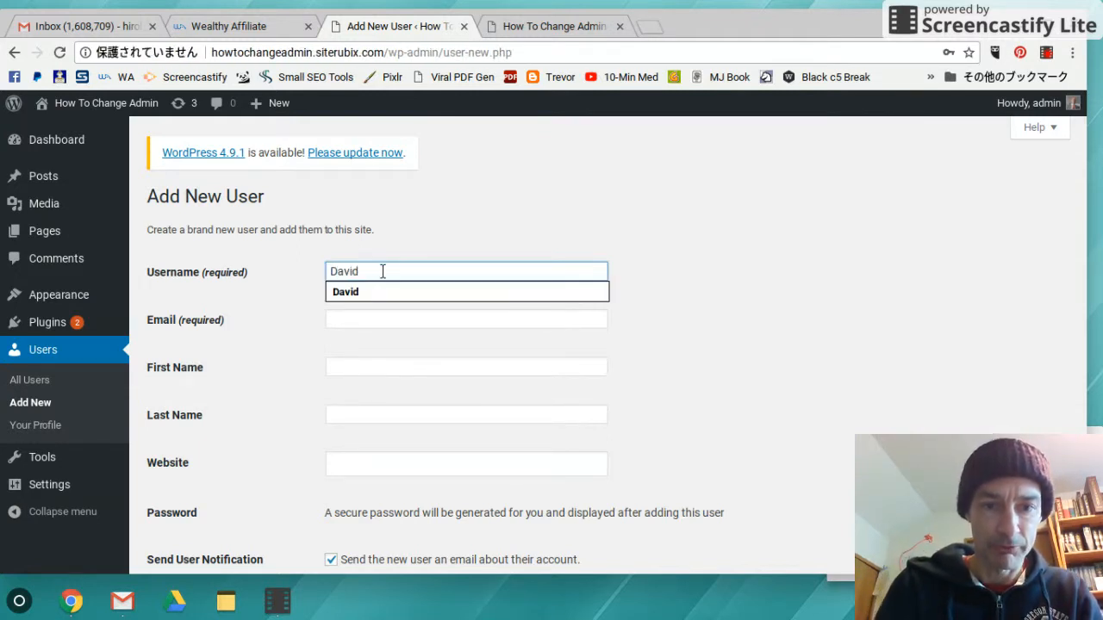
{"action": "left_click", "coordinate": [466, 225]}
Fill the e-mail and first and last names from a saved autofill suggestion, then tidy the e-mail
{"action": "left_click", "coordinate": [399, 321]}
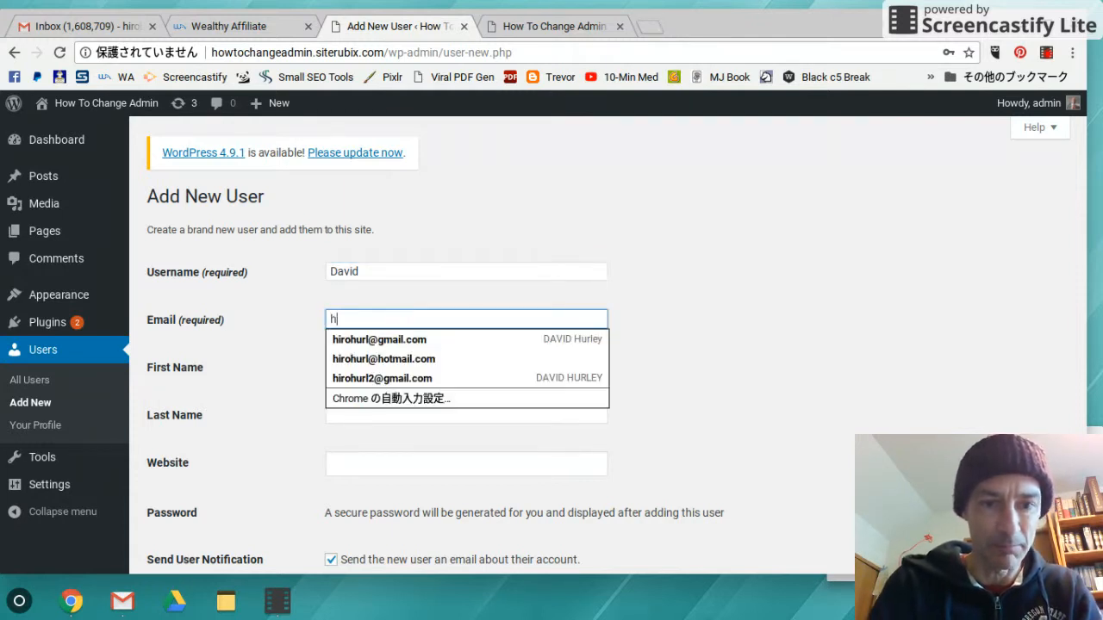
{"action": "left_click", "coordinate": [401, 378]}
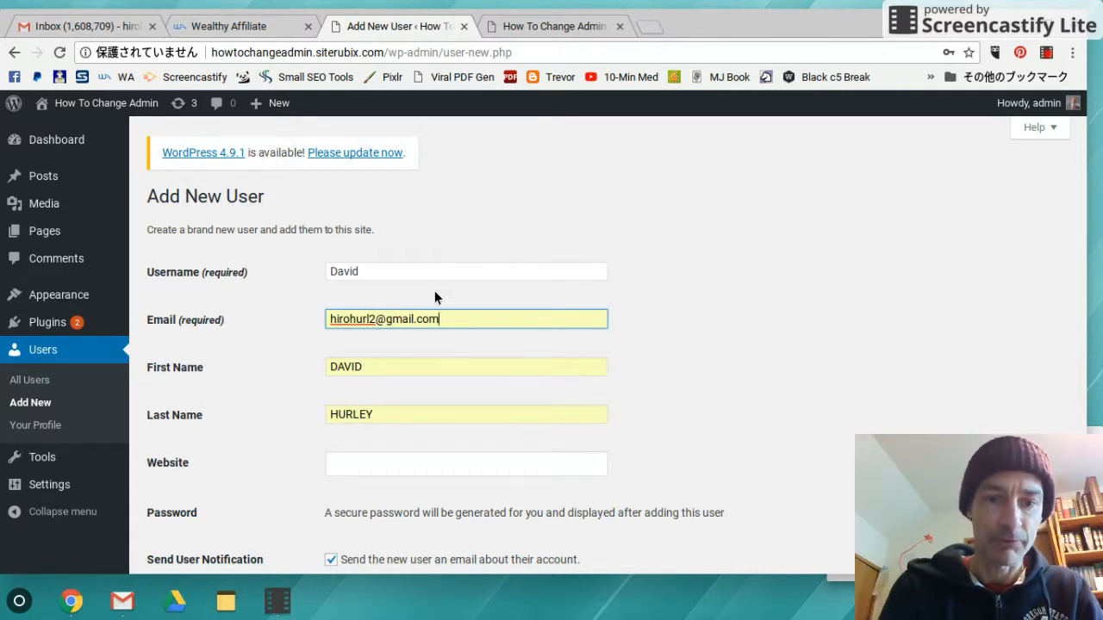
{"action": "left_click", "coordinate": [373, 323]}
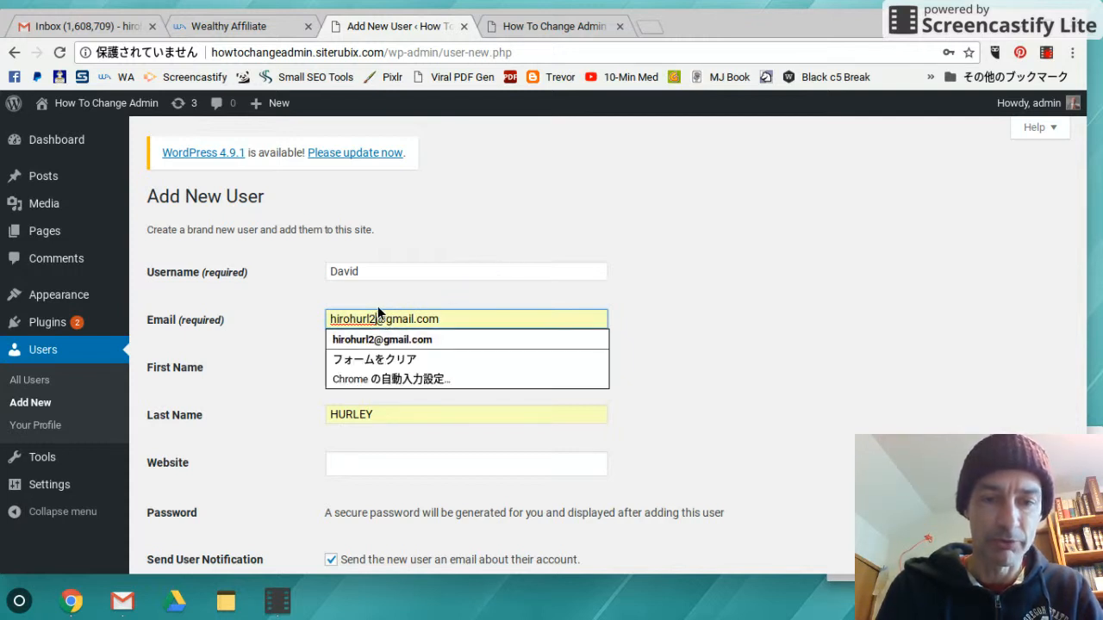
{"action": "left_click", "coordinate": [349, 322]}
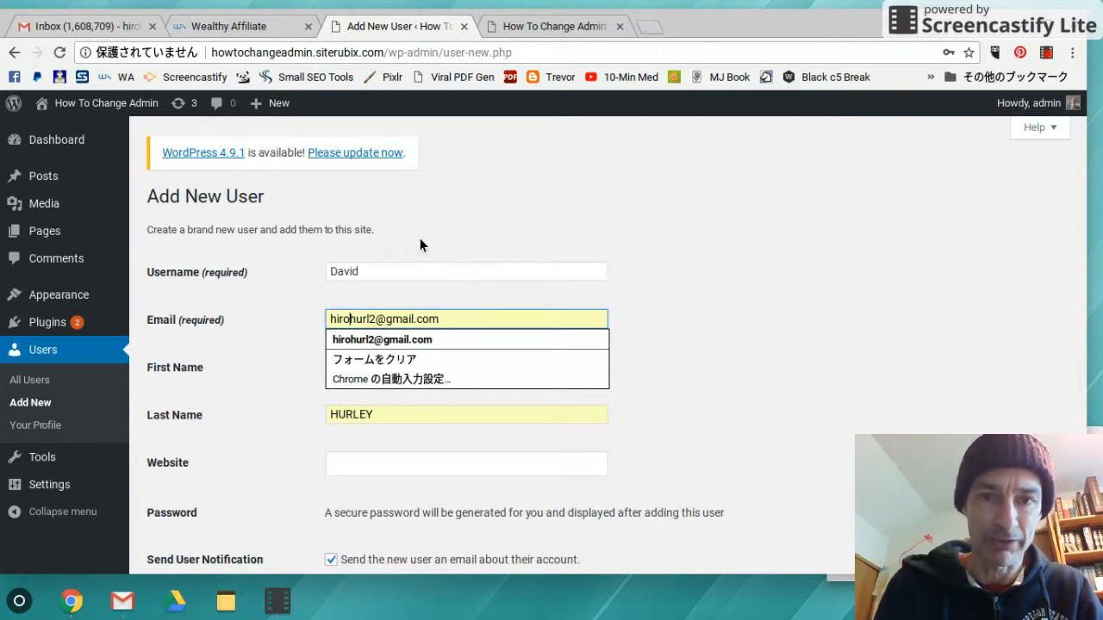
{"action": "type", "text": "."}
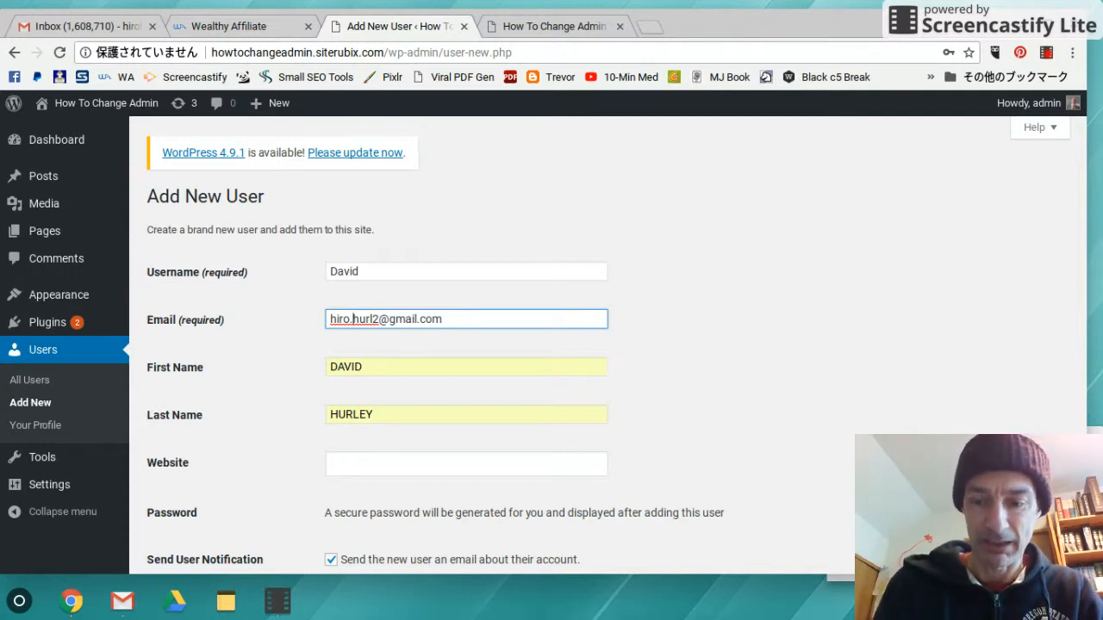
{"action": "key", "text": "BackSpace"}
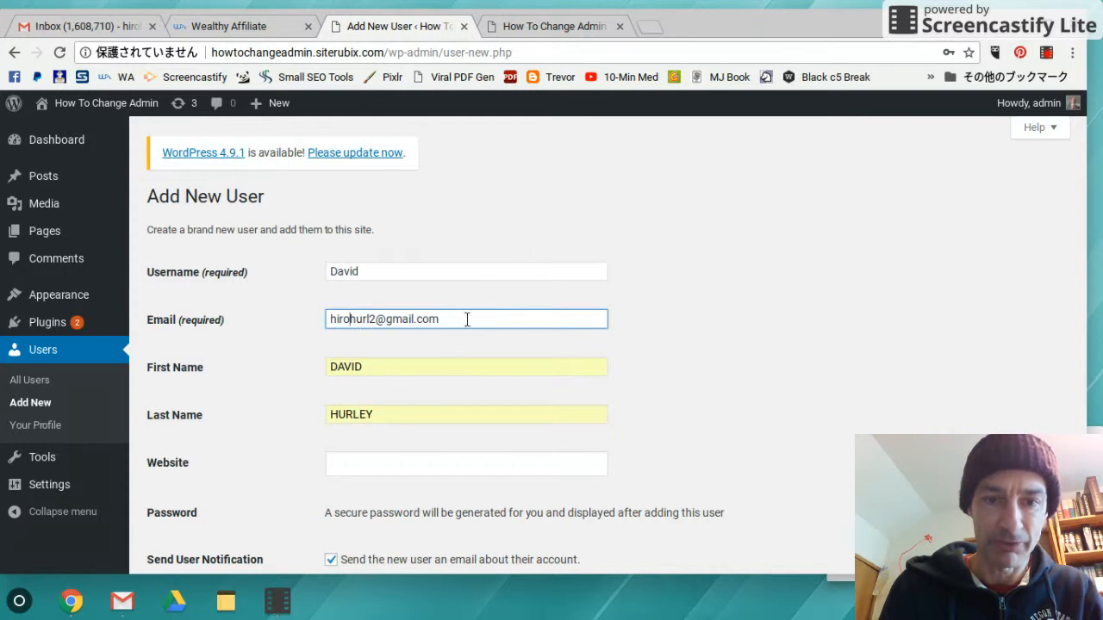
{"action": "scroll", "coordinate": [655, 295], "scroll_direction": "down", "scroll_amount": 1}
Retype the first and last names in normal capitalisation instead of all caps
{"action": "left_click", "coordinate": [367, 291]}
{"action": "key", "text": "BackSpace"}
{"action": "key", "text": "BackSpace"}
{"action": "key", "text": "BackSpace"}
{"action": "key", "text": "BackSpace"}
{"action": "key", "text": "BackSpace"}
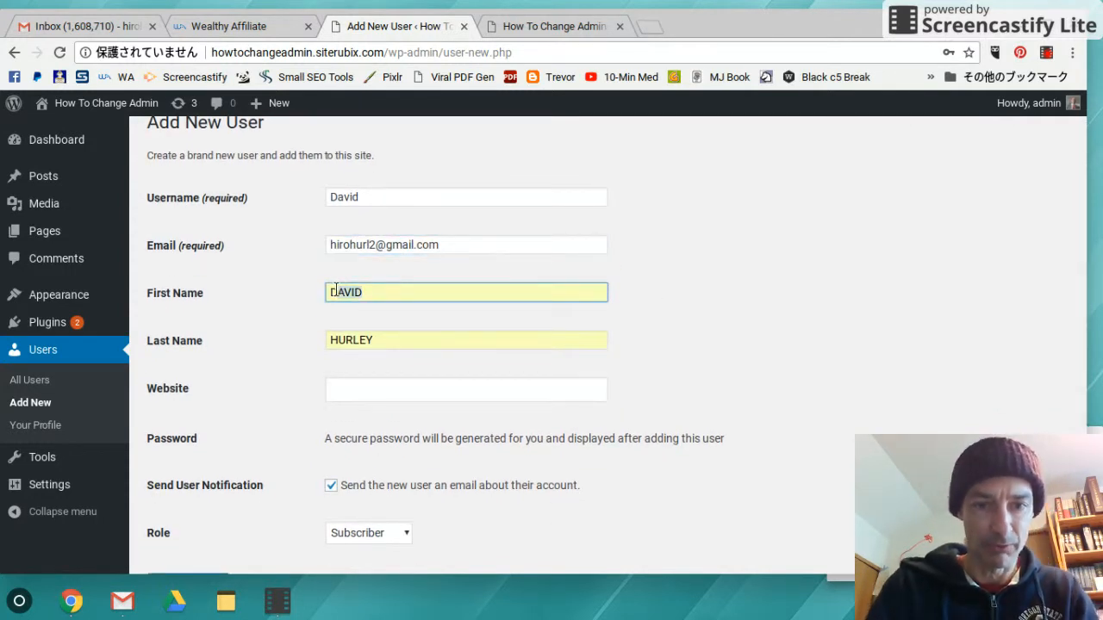
{"action": "type", "text": "David"}
{"action": "left_click", "coordinate": [569, 315]}
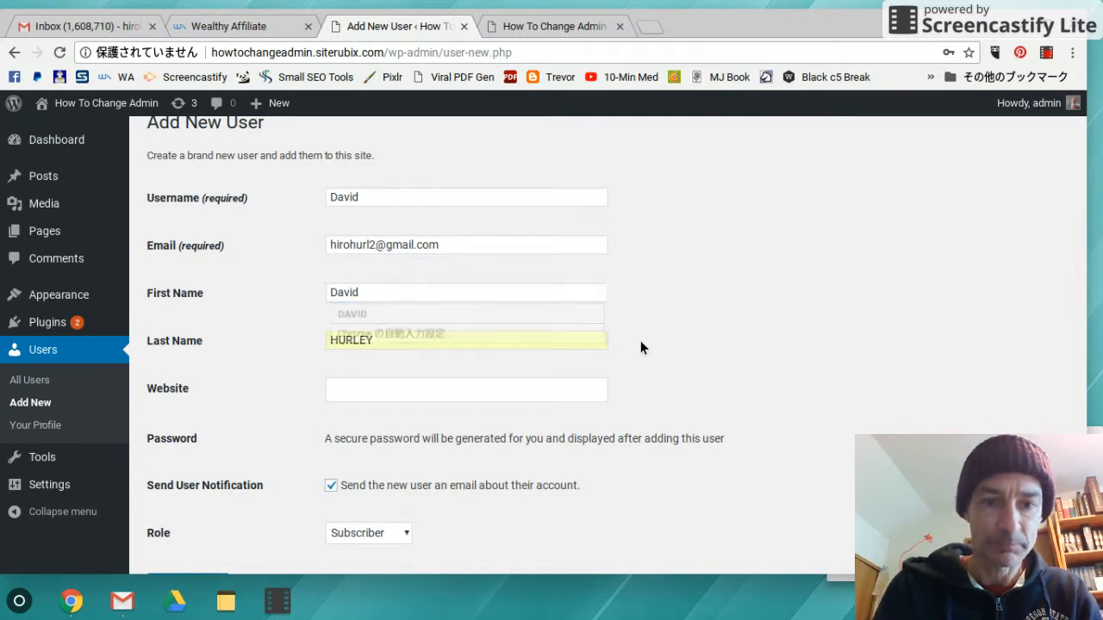
{"action": "left_click_drag", "start_coordinate": [424, 341], "coordinate": [339, 340]}
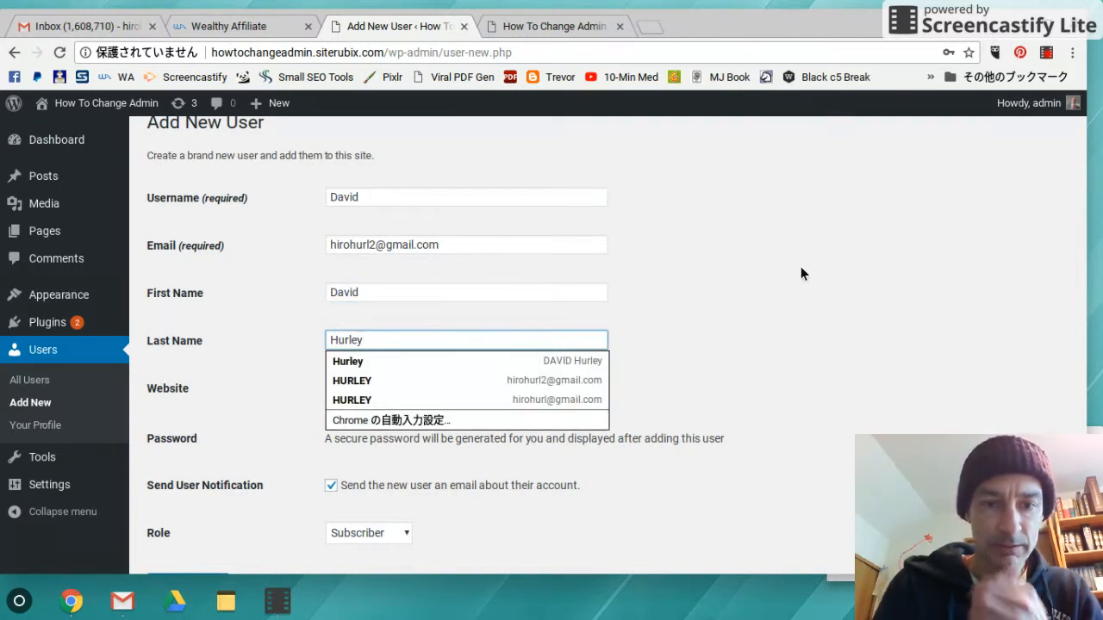
{"action": "key", "text": "Escape"}
{"action": "left_click", "coordinate": [411, 389]}
Set the role to Administrator, create the user, save its password, and go to Gmail
{"action": "scroll", "coordinate": [409, 389], "scroll_direction": "down", "scroll_amount": 1}
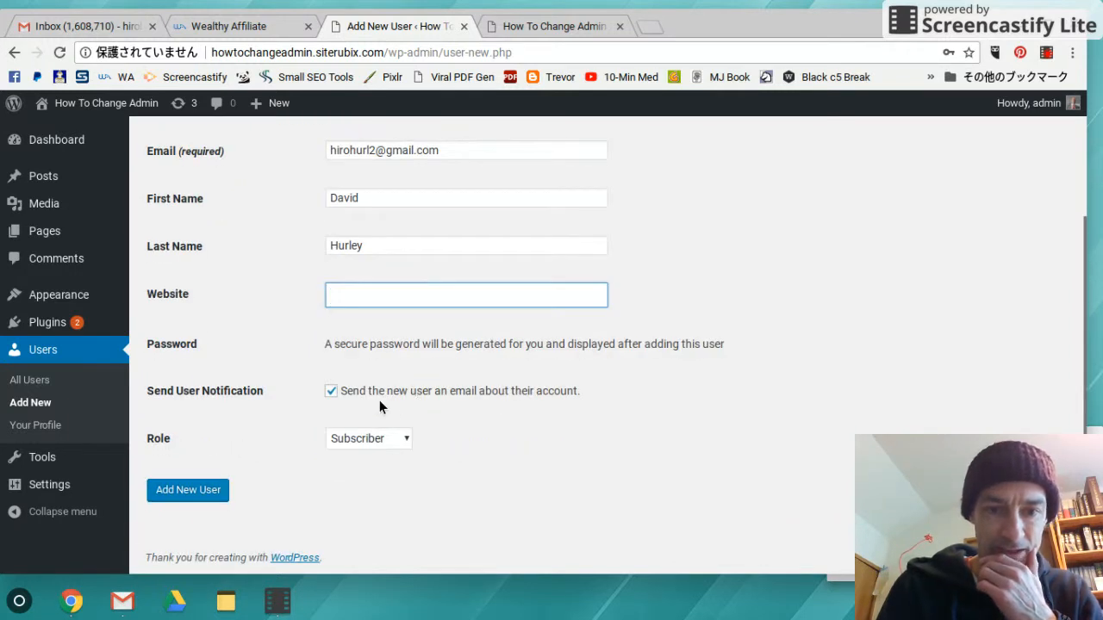
{"action": "left_click", "coordinate": [394, 439]}
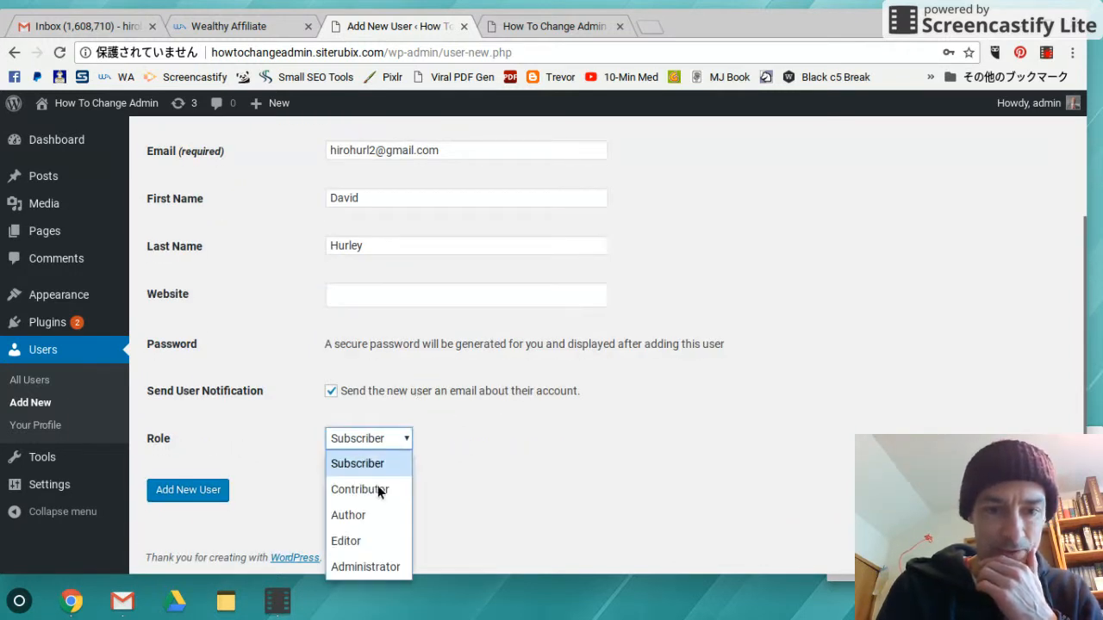
{"action": "left_click", "coordinate": [363, 567]}
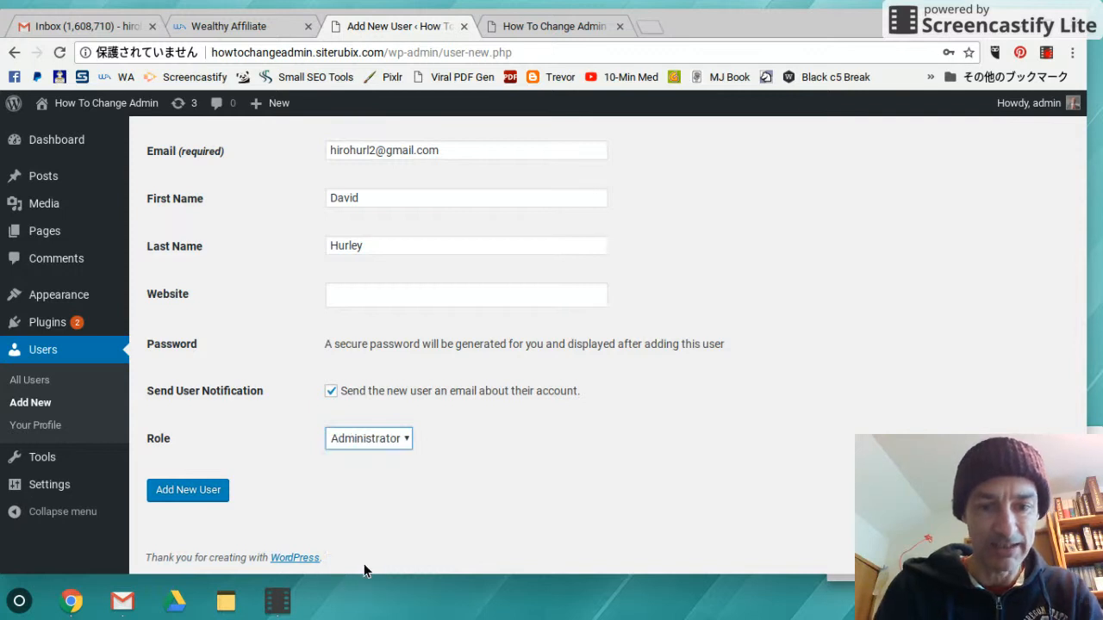
{"action": "left_click", "coordinate": [202, 488]}
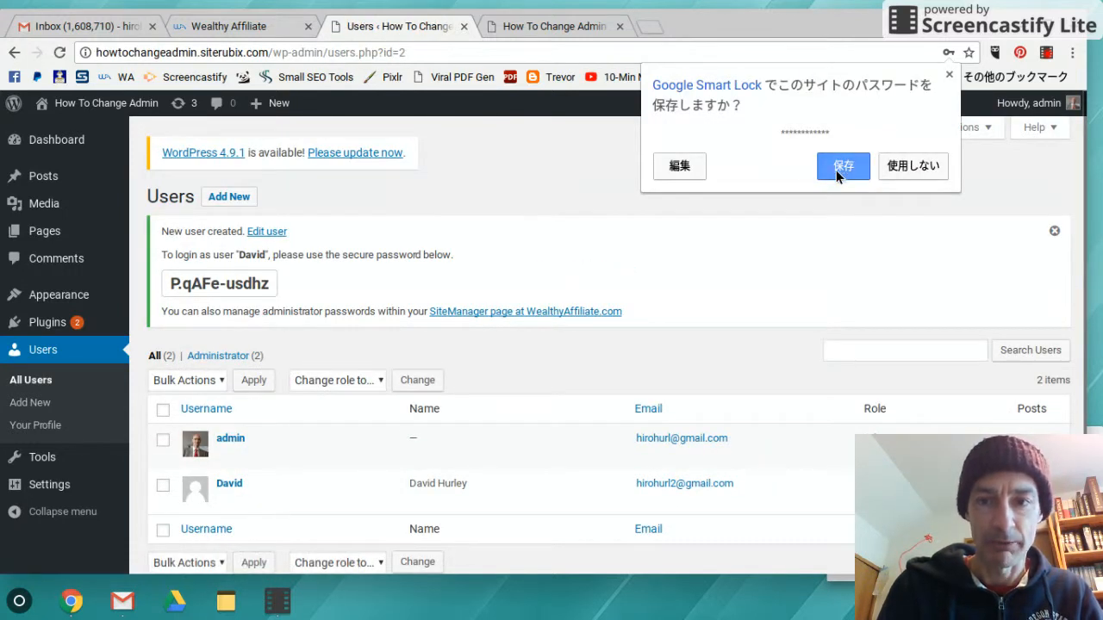
{"action": "left_click", "coordinate": [835, 169]}
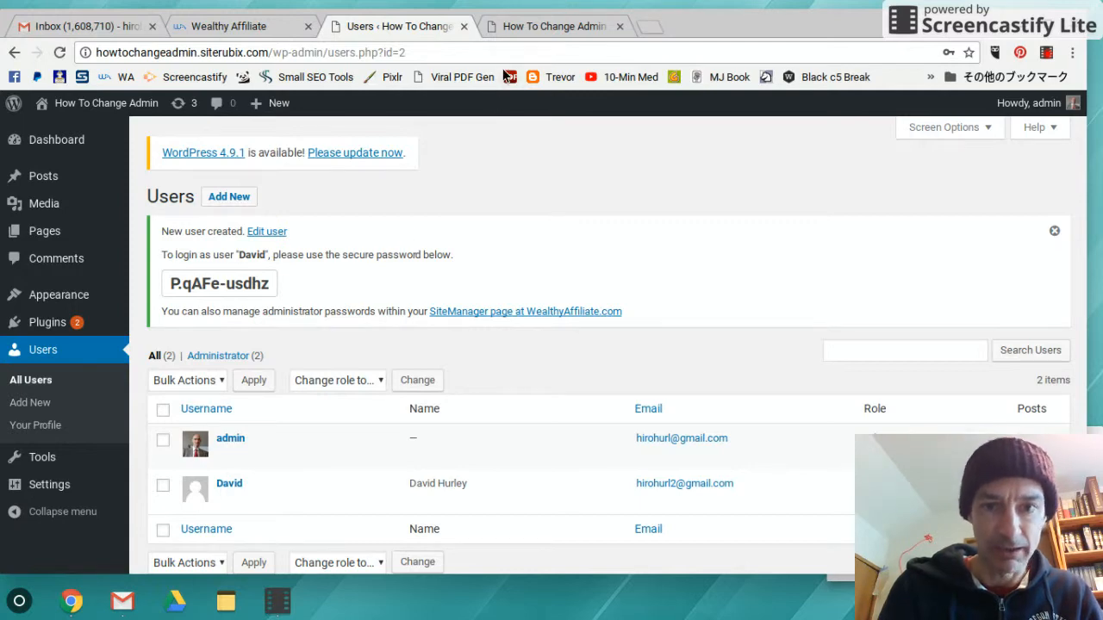
{"action": "left_click", "coordinate": [547, 26]}
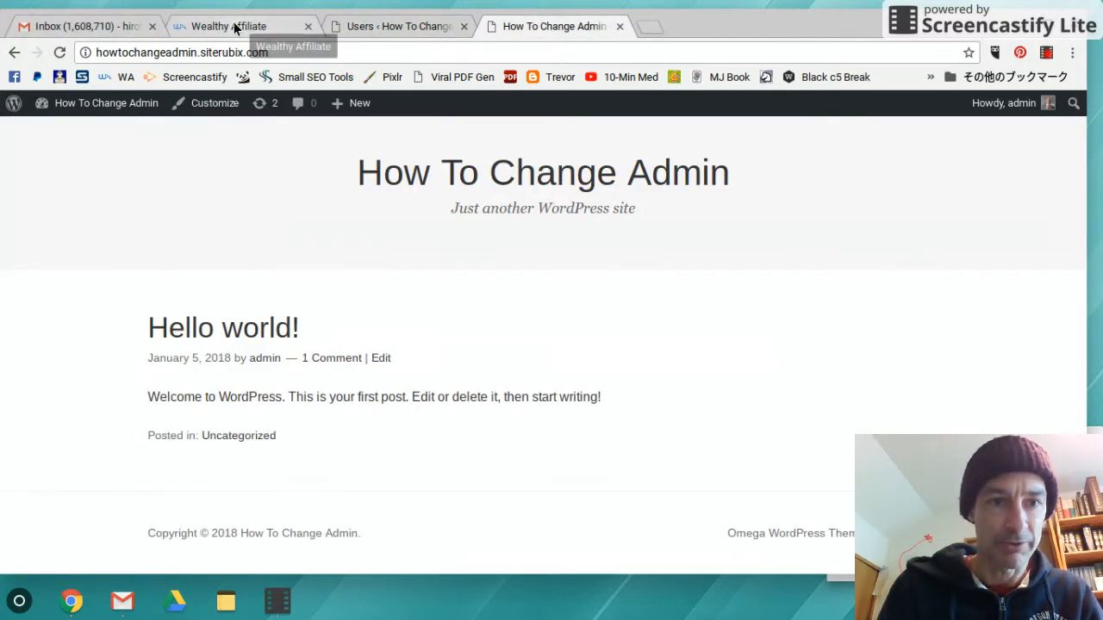
{"action": "left_click", "coordinate": [103, 26]}
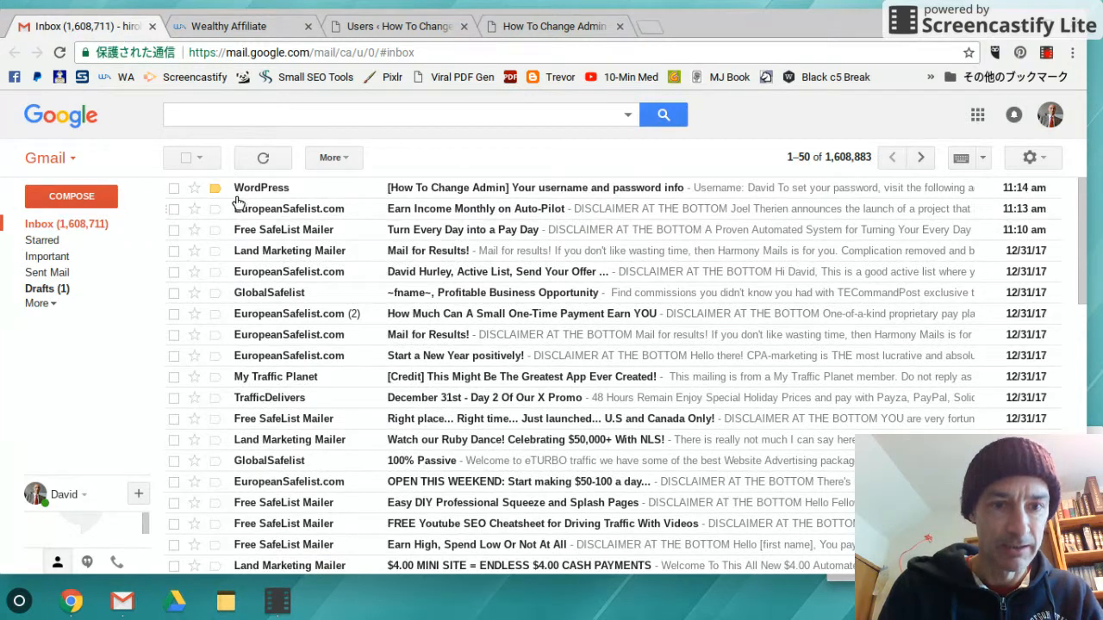
Star and open the WordPress account-details email, then follow its wp-login.php password link
{"action": "left_click", "coordinate": [193, 187]}
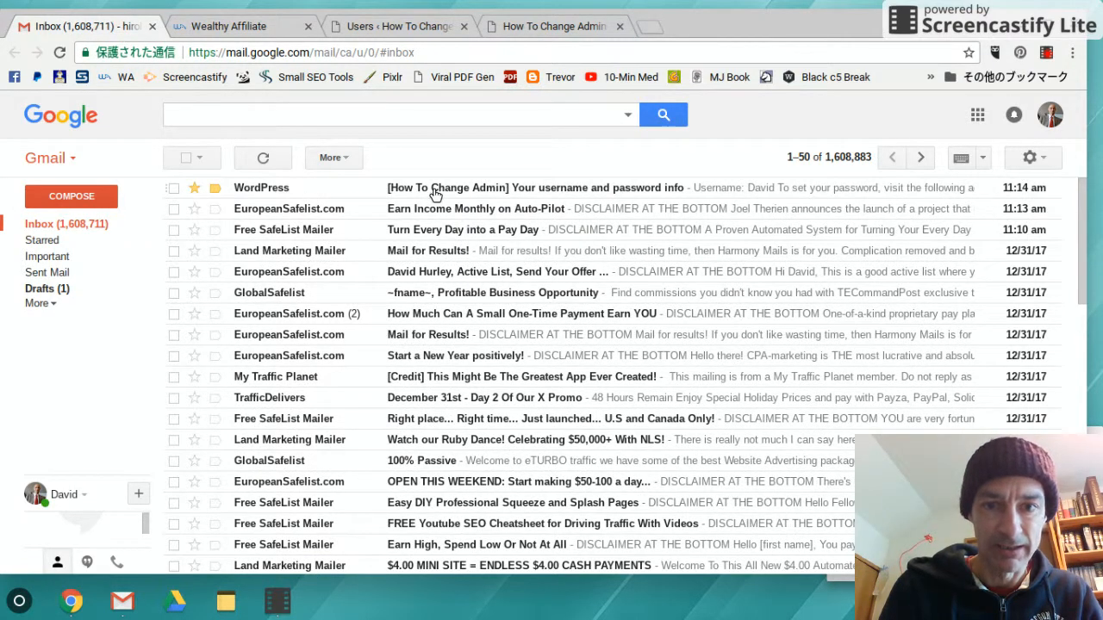
{"action": "left_click", "coordinate": [434, 191]}
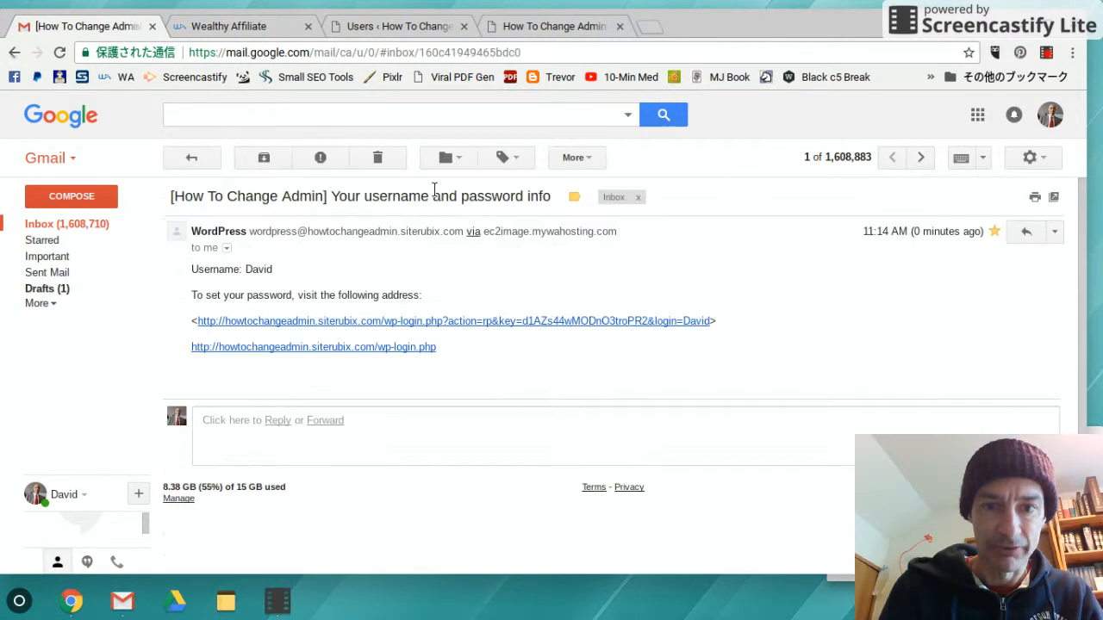
{"action": "left_click", "coordinate": [360, 322]}
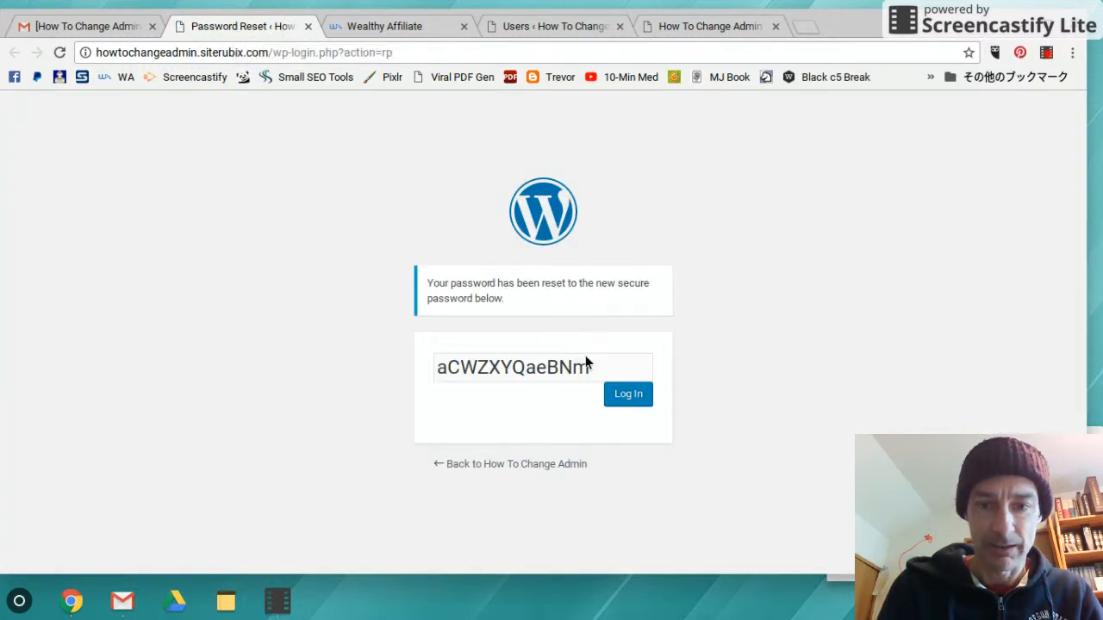
Paste the generated password into a new untitled Text note, then return to the Users list
{"action": "left_click_drag", "start_coordinate": [603, 372], "coordinate": [523, 376]}
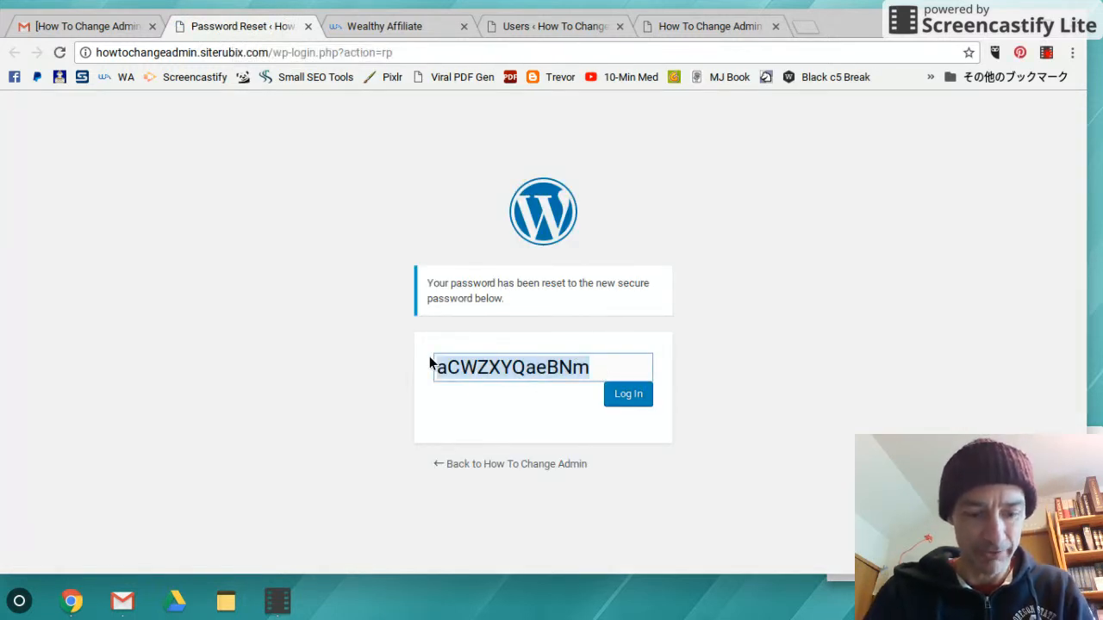
{"action": "left_click", "coordinate": [221, 605]}
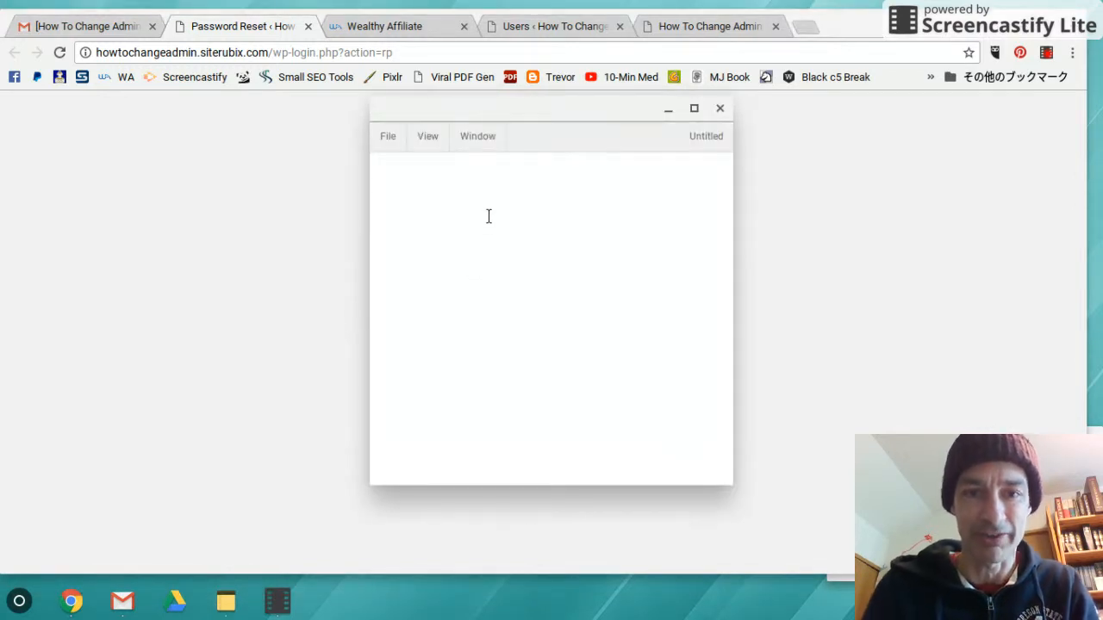
{"action": "key", "text": "ctrl+v"}
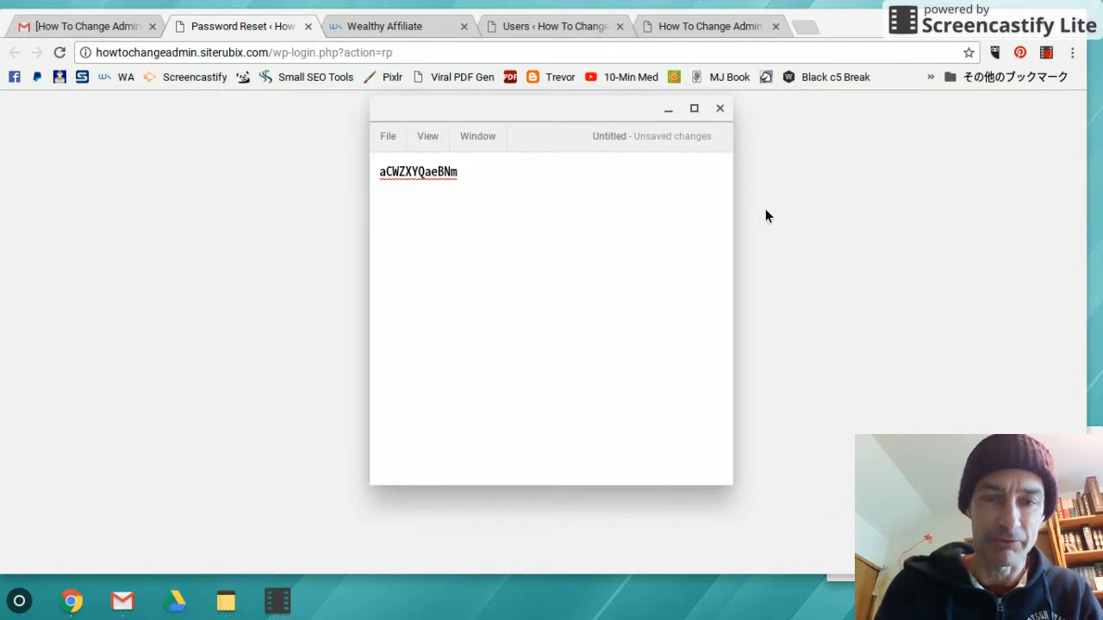
{"action": "key", "text": "alt+Tab"}
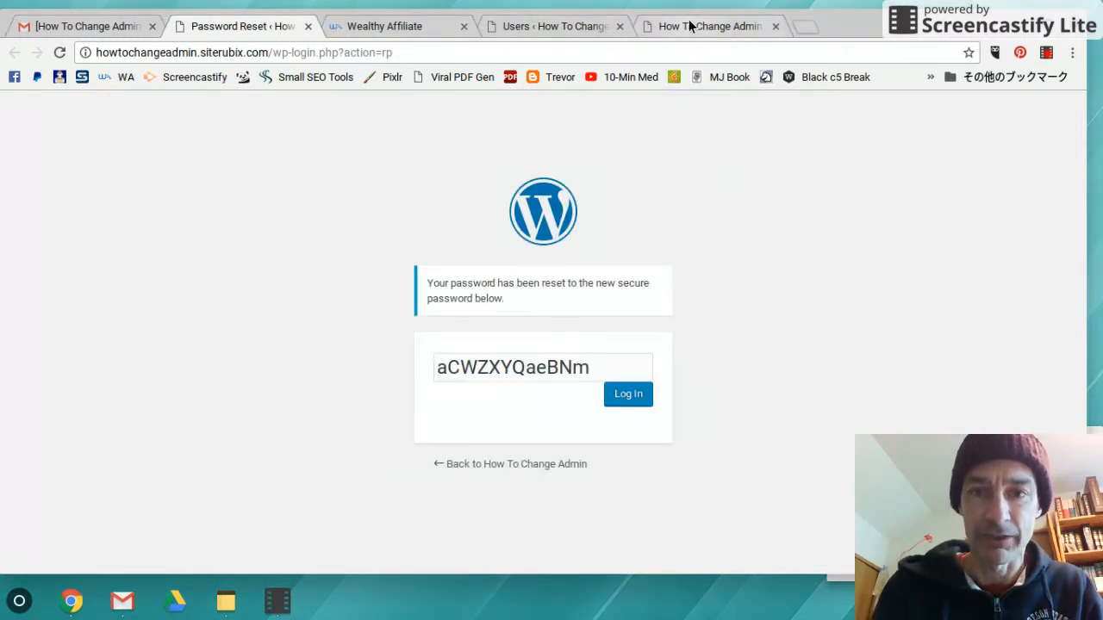
{"action": "left_click", "coordinate": [567, 25]}
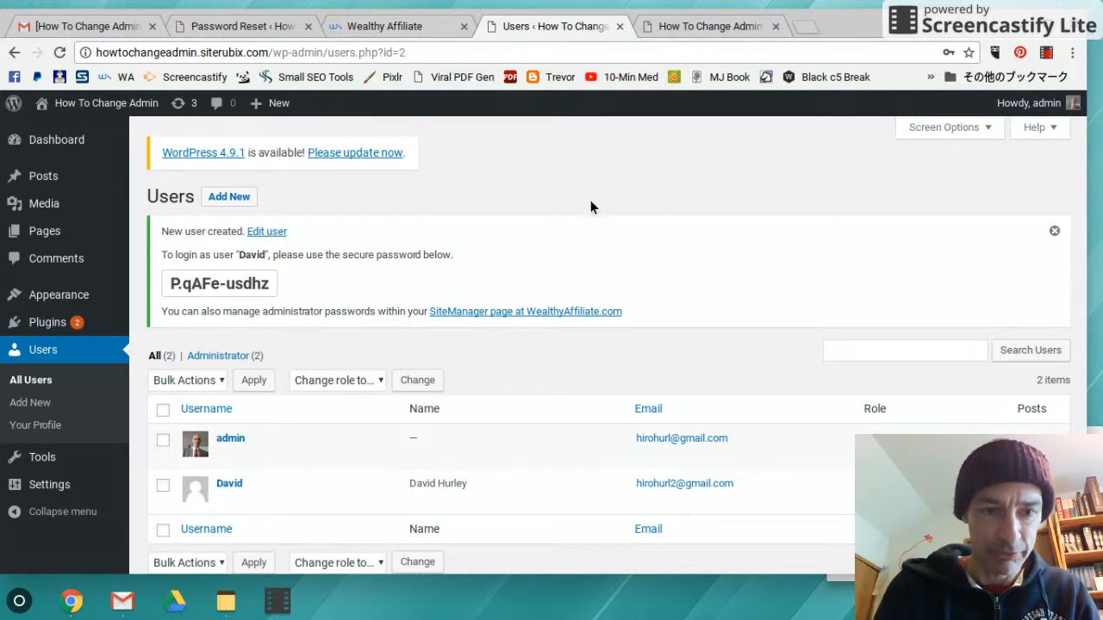
Review the two-account Users list, then open the admin account's Profile from 'Howdy, admin'
{"action": "scroll", "coordinate": [590, 207], "scroll_direction": "down", "scroll_amount": 2}
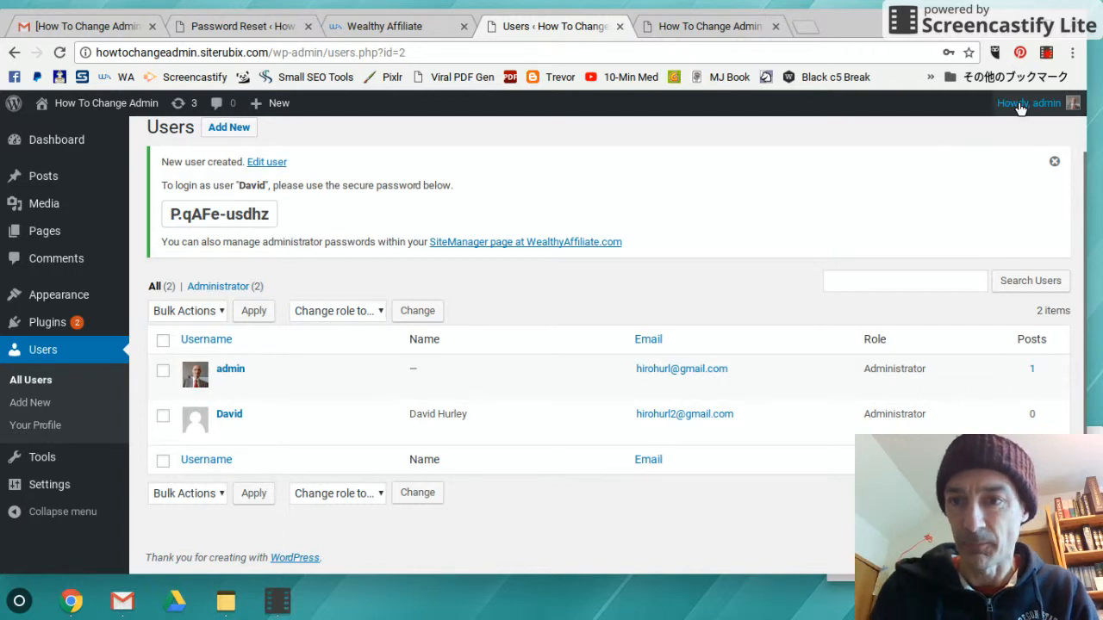
{"action": "mouse_move", "coordinate": [1017, 103]}
{"action": "left_click", "coordinate": [976, 184]}
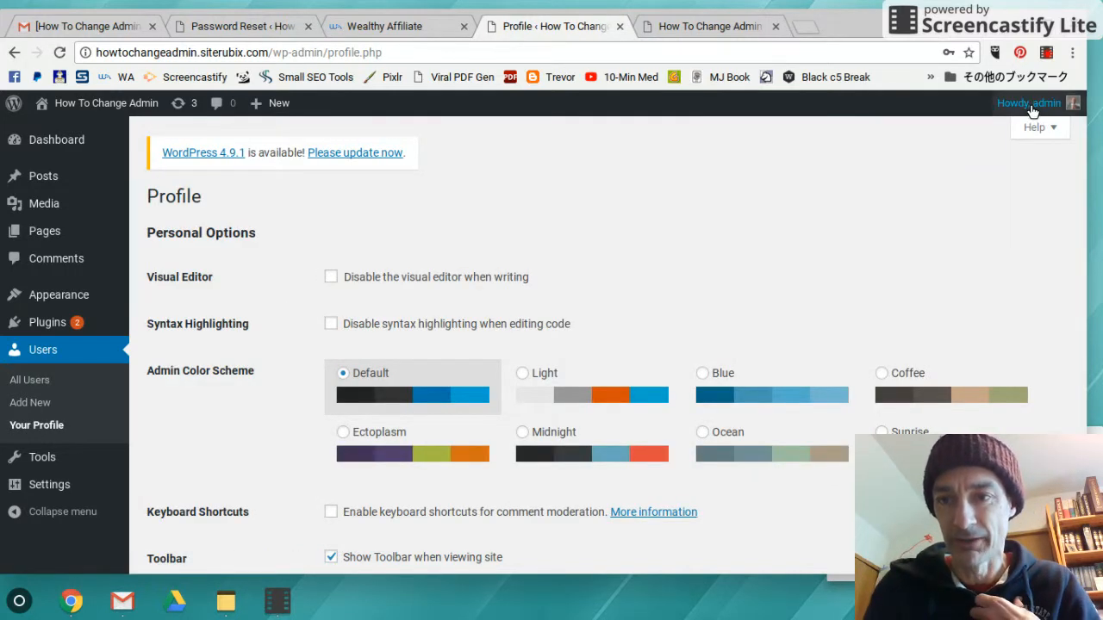
{"action": "mouse_move", "coordinate": [1030, 108]}
{"action": "left_click", "coordinate": [963, 184]}
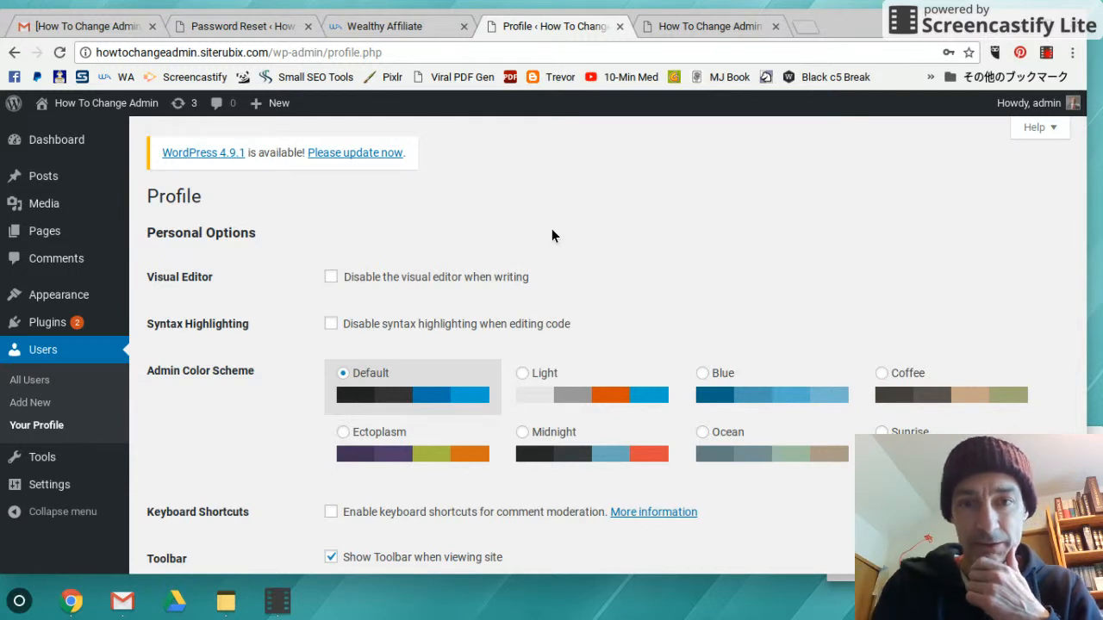
Log out as admin and log back in with the new user's e-mail and reset password
{"action": "mouse_move", "coordinate": [1073, 102]}
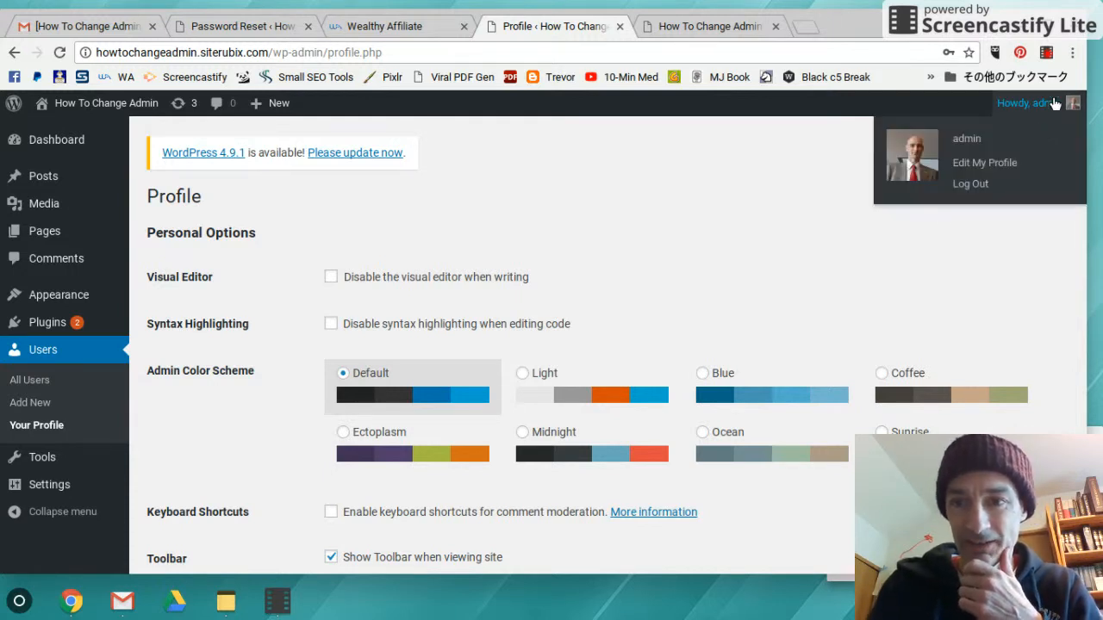
{"action": "left_click", "coordinate": [971, 186]}
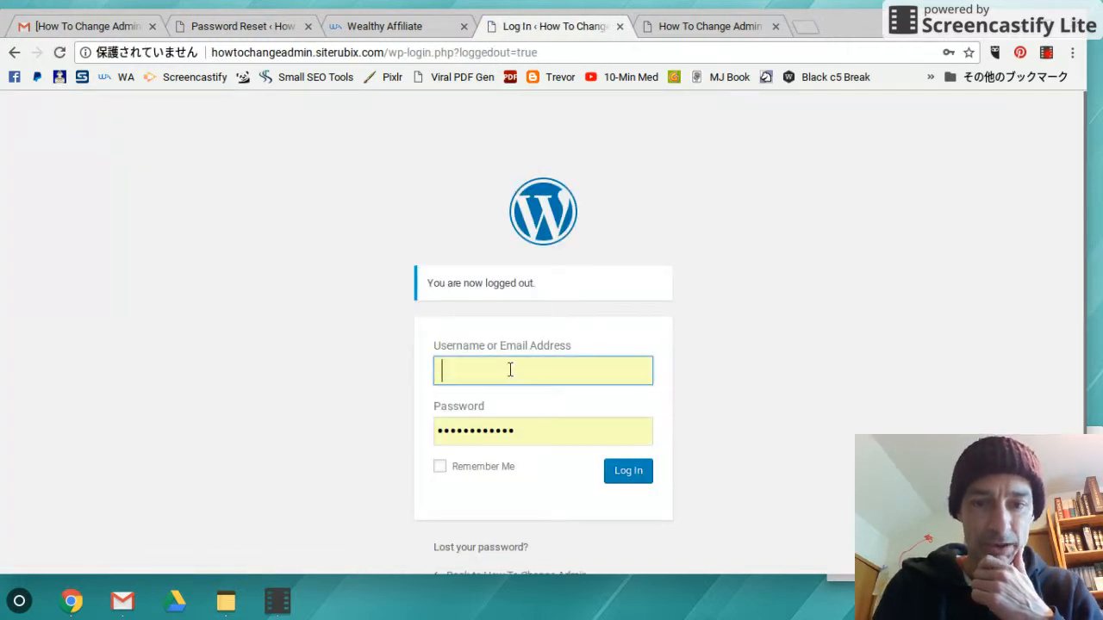
{"action": "left_click_drag", "start_coordinate": [535, 435], "coordinate": [407, 425]}
{"action": "key", "text": "ctrl+v"}
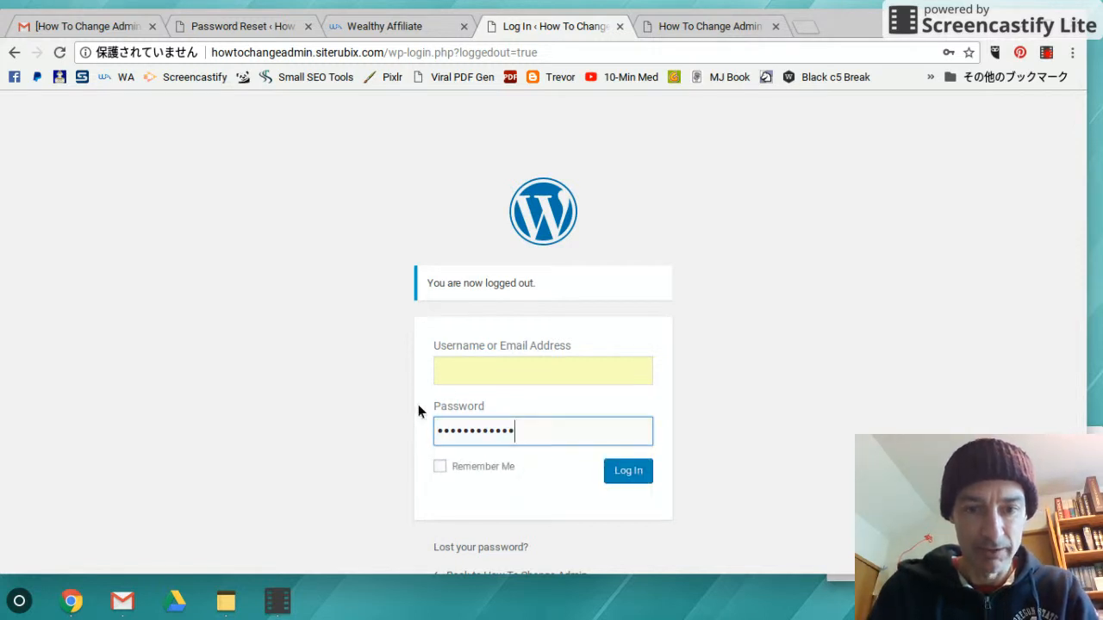
{"action": "left_click", "coordinate": [474, 367]}
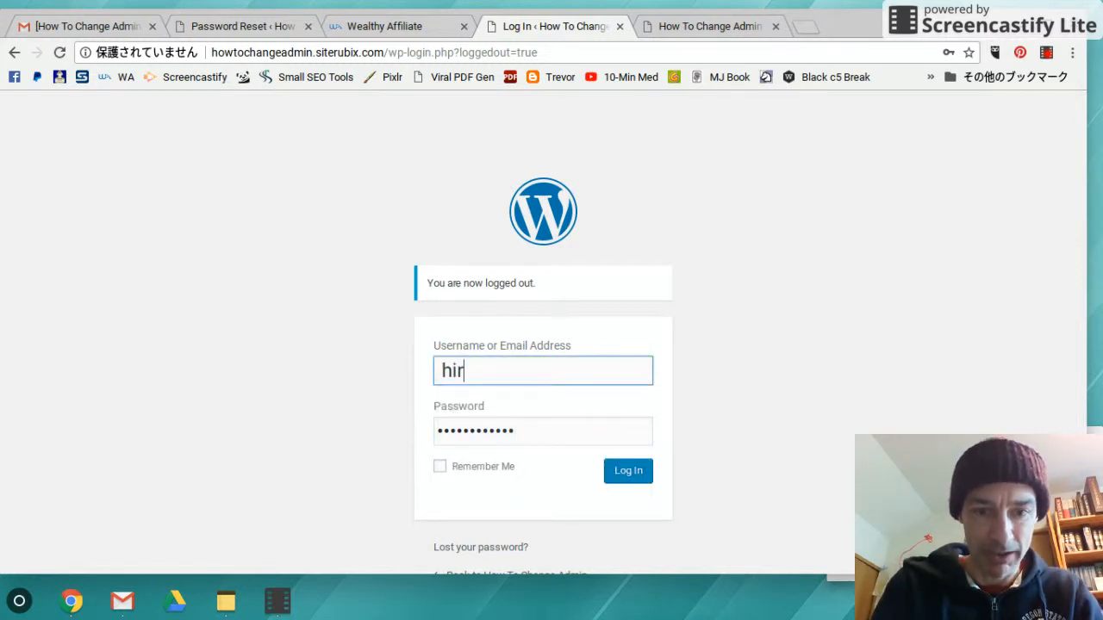
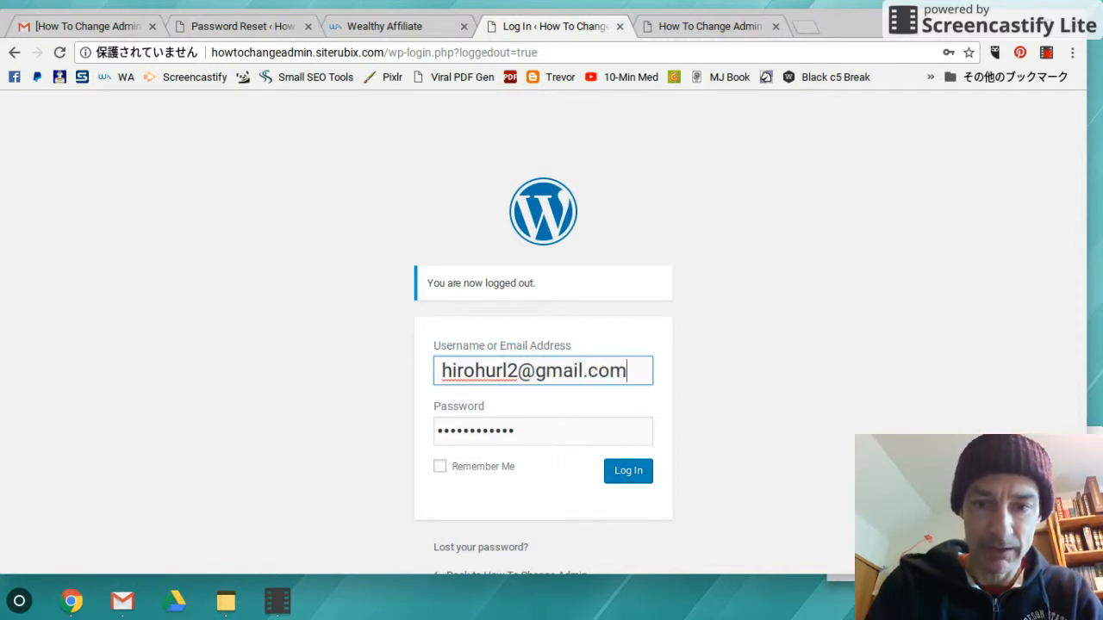
{"action": "left_click", "coordinate": [632, 475]}
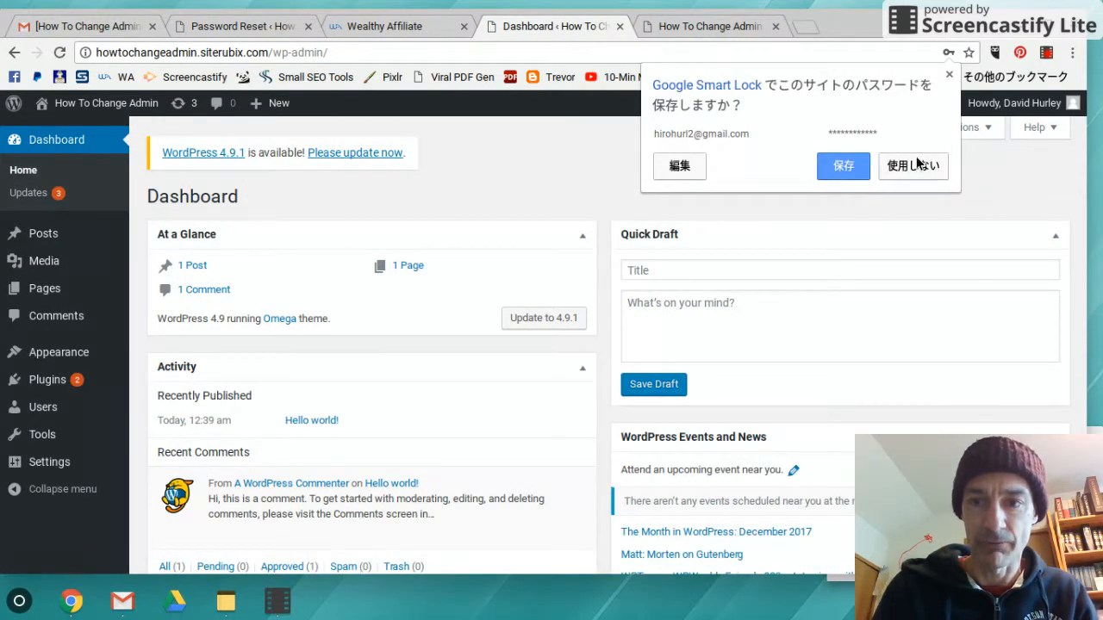
Let Smart Lock save the new login, then open the Users list
{"action": "left_click", "coordinate": [842, 164]}
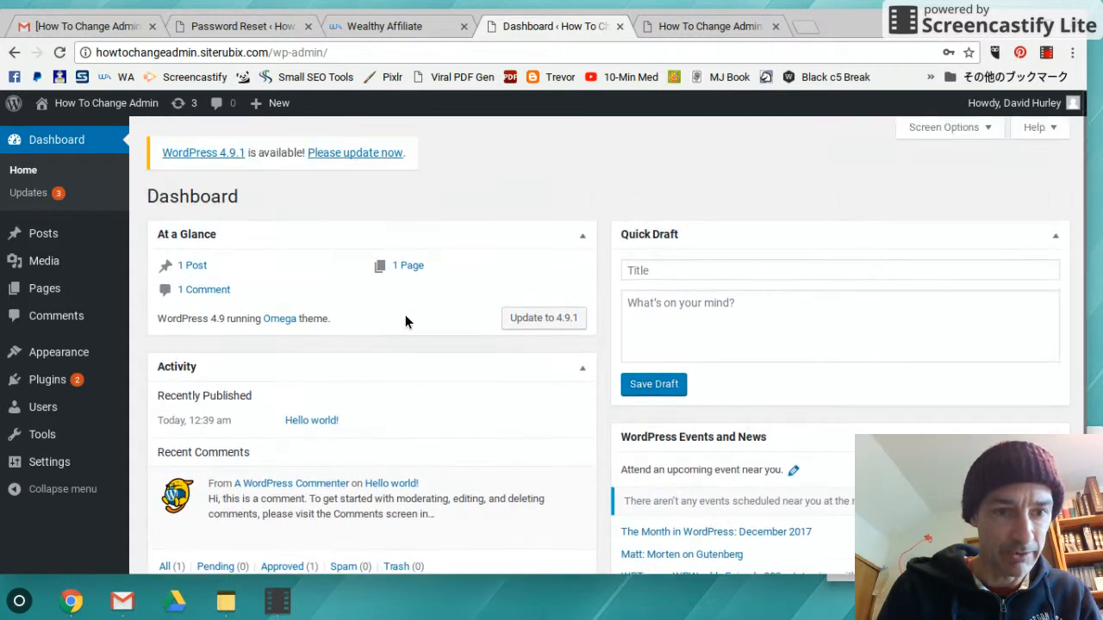
{"action": "mouse_move", "coordinate": [72, 410]}
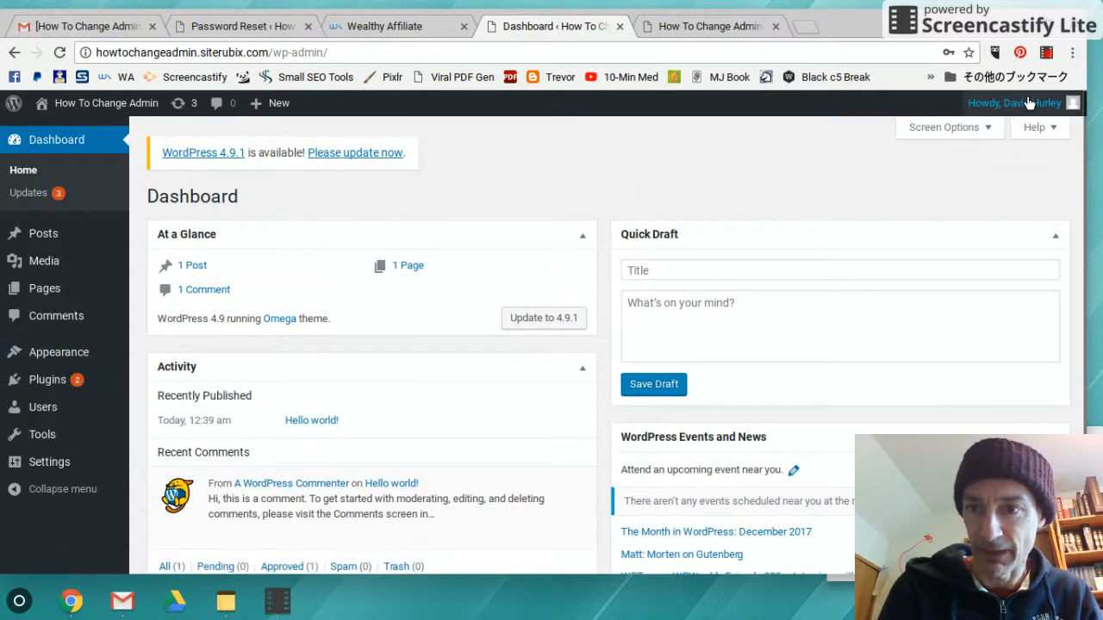
{"action": "mouse_move", "coordinate": [1031, 108]}
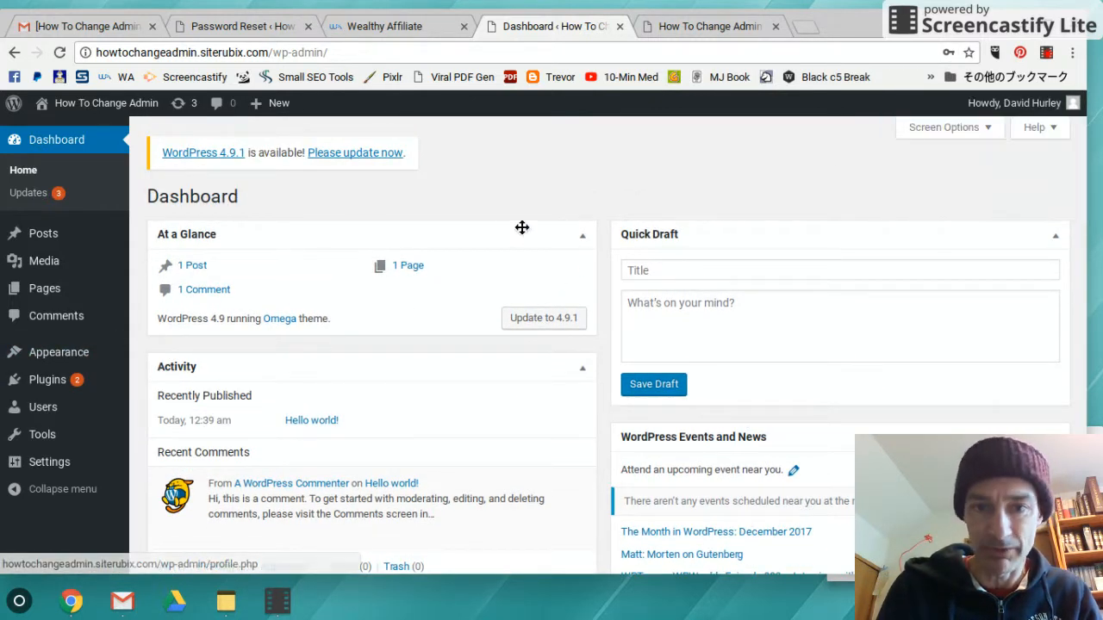
{"action": "mouse_move", "coordinate": [33, 428]}
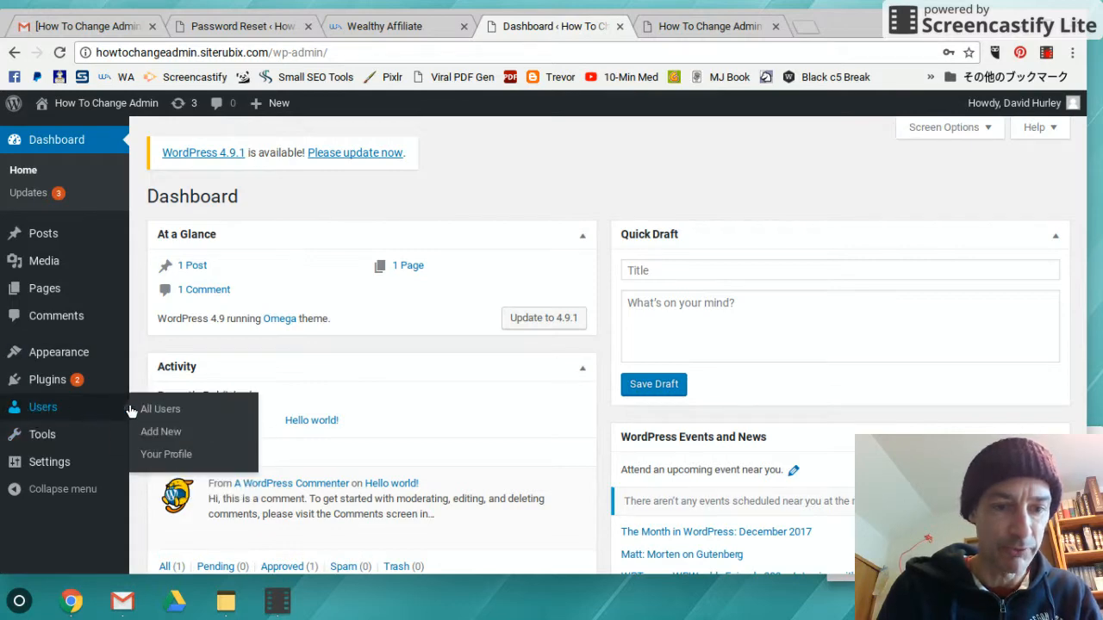
{"action": "left_click", "coordinate": [32, 414]}
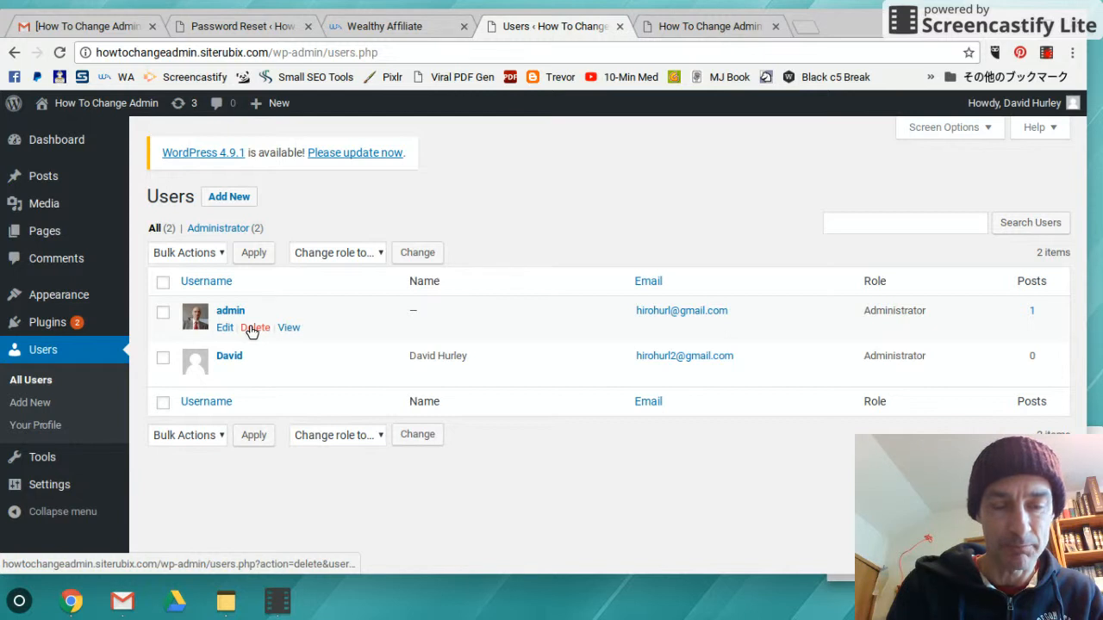
Choose Delete on the original admin user's row
{"action": "left_click", "coordinate": [254, 328]}
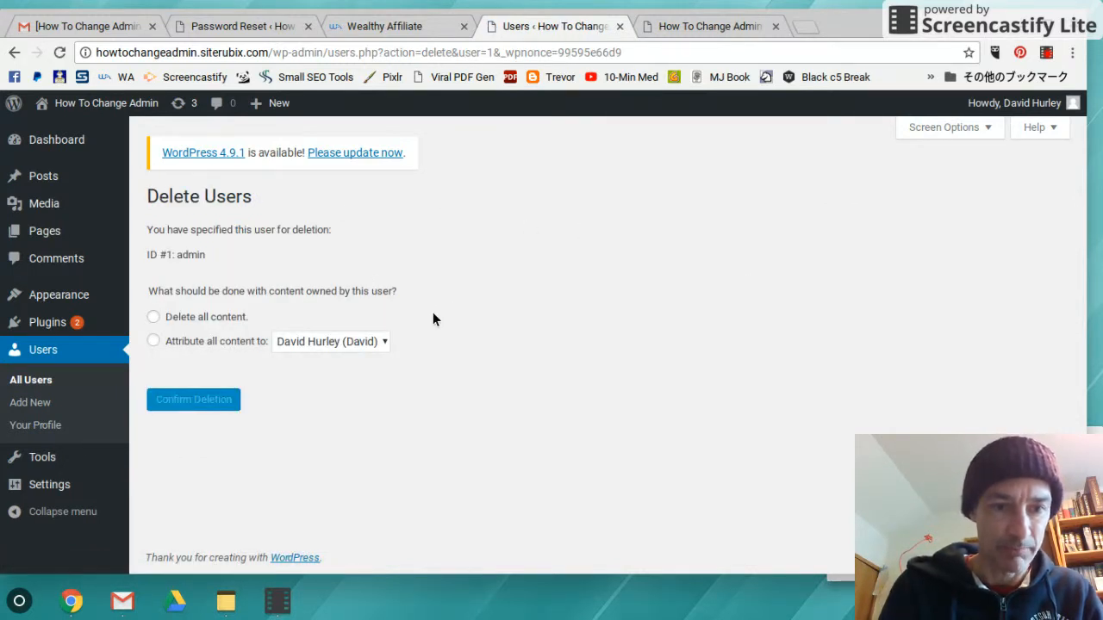
Attribute all admin content to the new administrator and confirm deleting the admin user
{"action": "left_click", "coordinate": [155, 342]}
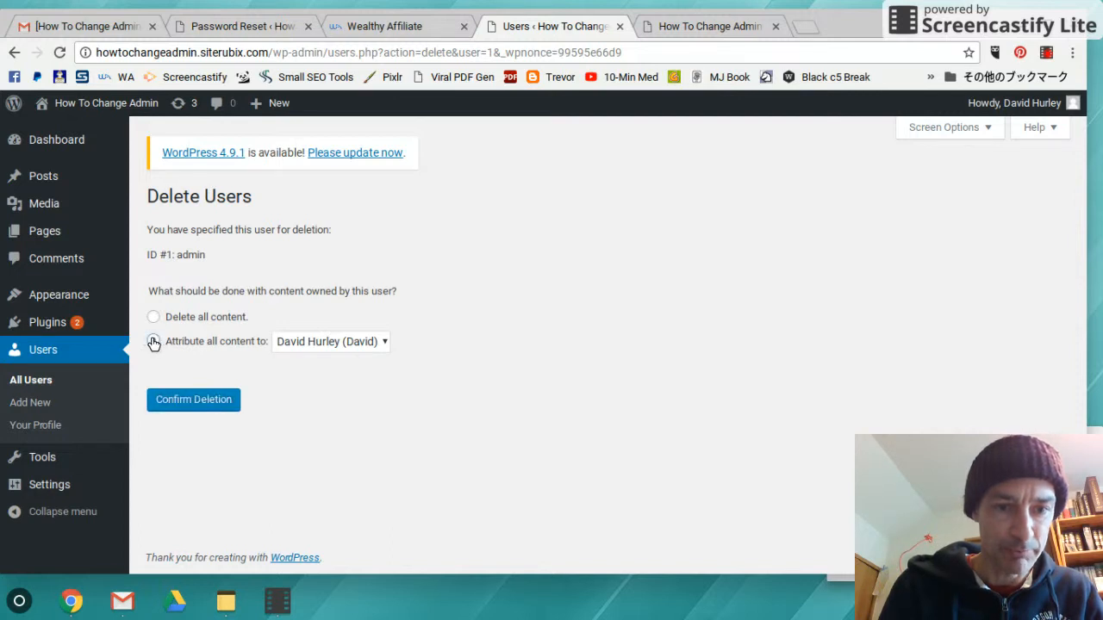
{"action": "left_click", "coordinate": [306, 343]}
{"action": "left_click", "coordinate": [317, 339]}
{"action": "left_click", "coordinate": [197, 400]}
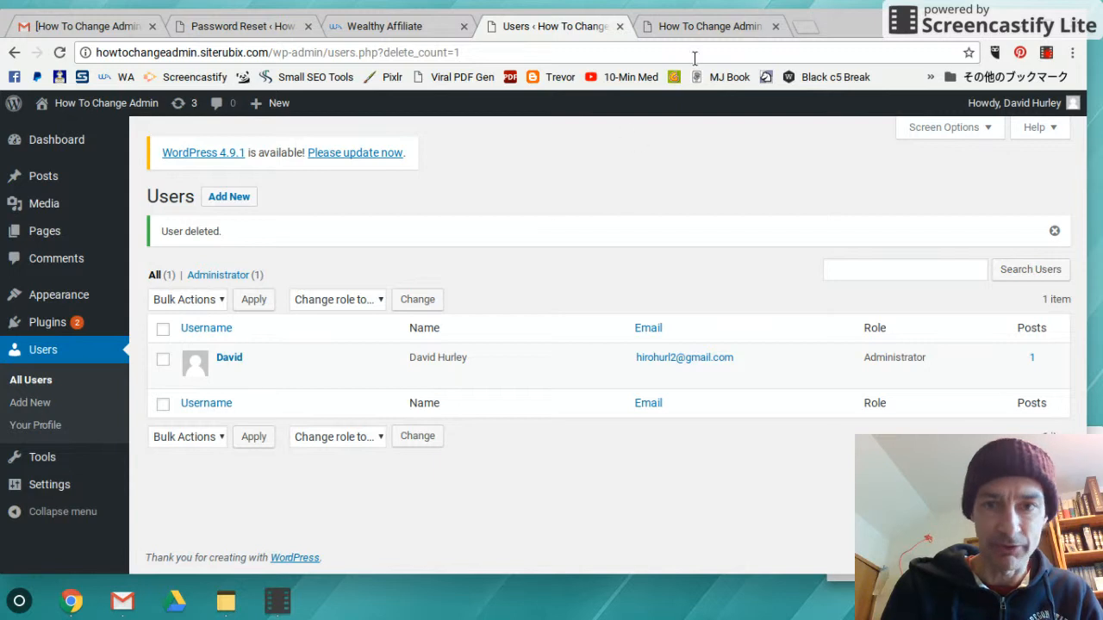
{"action": "left_click", "coordinate": [699, 28]}
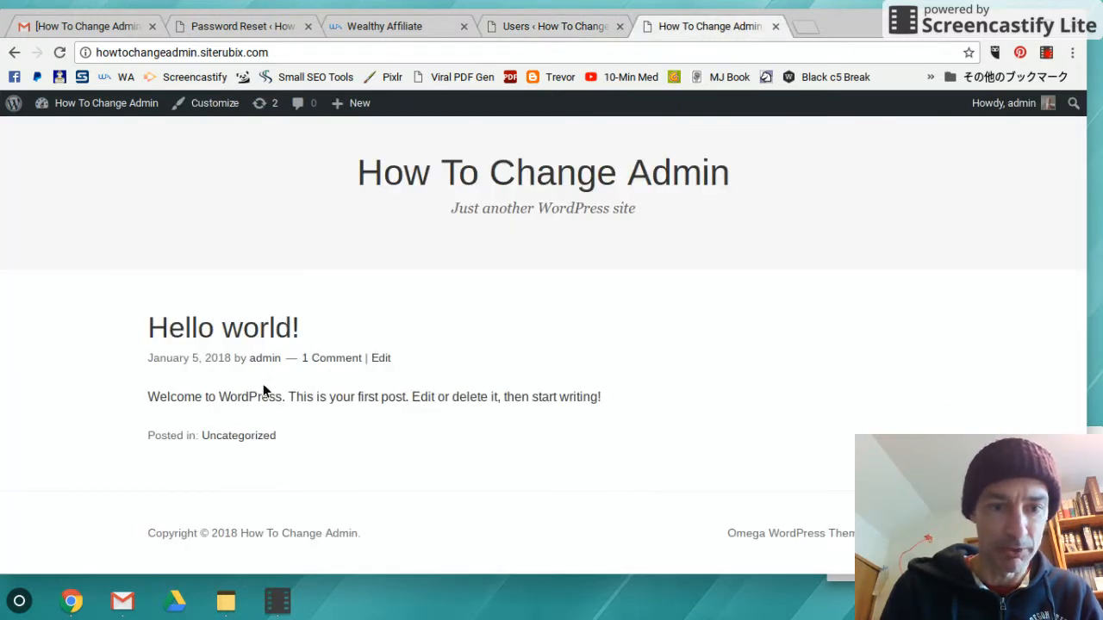
Reload the front page to confirm Hello world! credits the new administrator, then open his profile for editing
{"action": "left_click", "coordinate": [60, 53]}
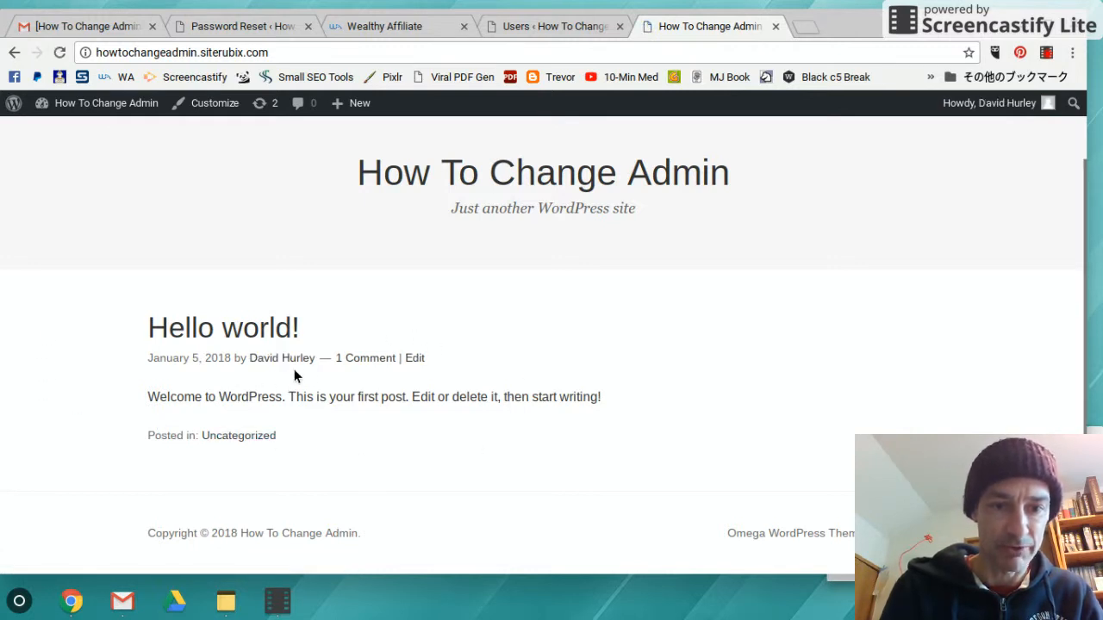
{"action": "left_click", "coordinate": [550, 28]}
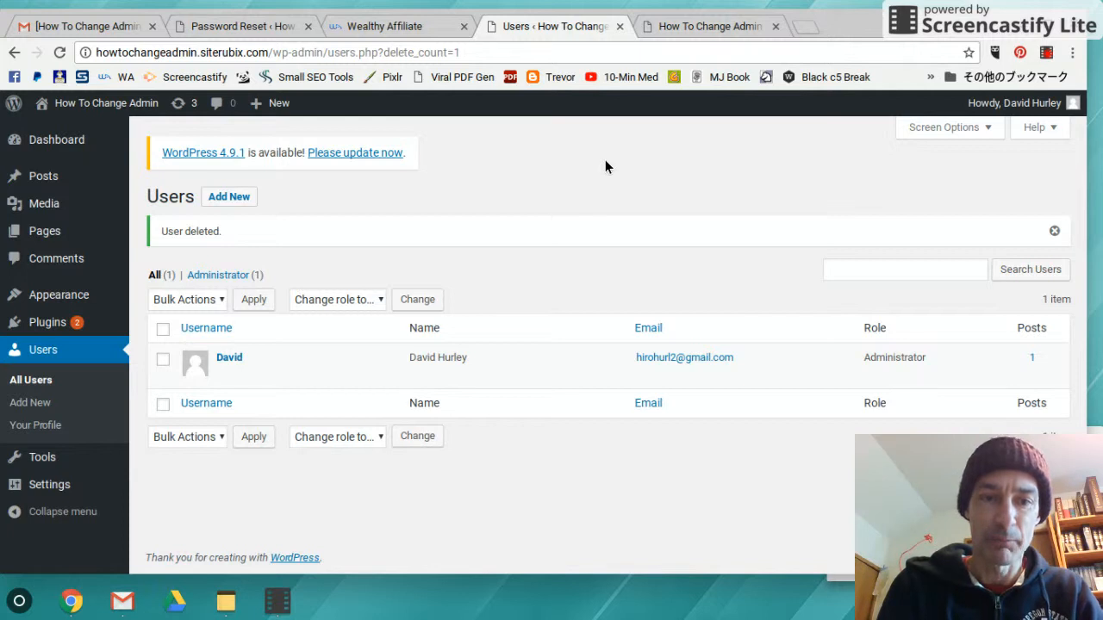
{"action": "mouse_move", "coordinate": [222, 373]}
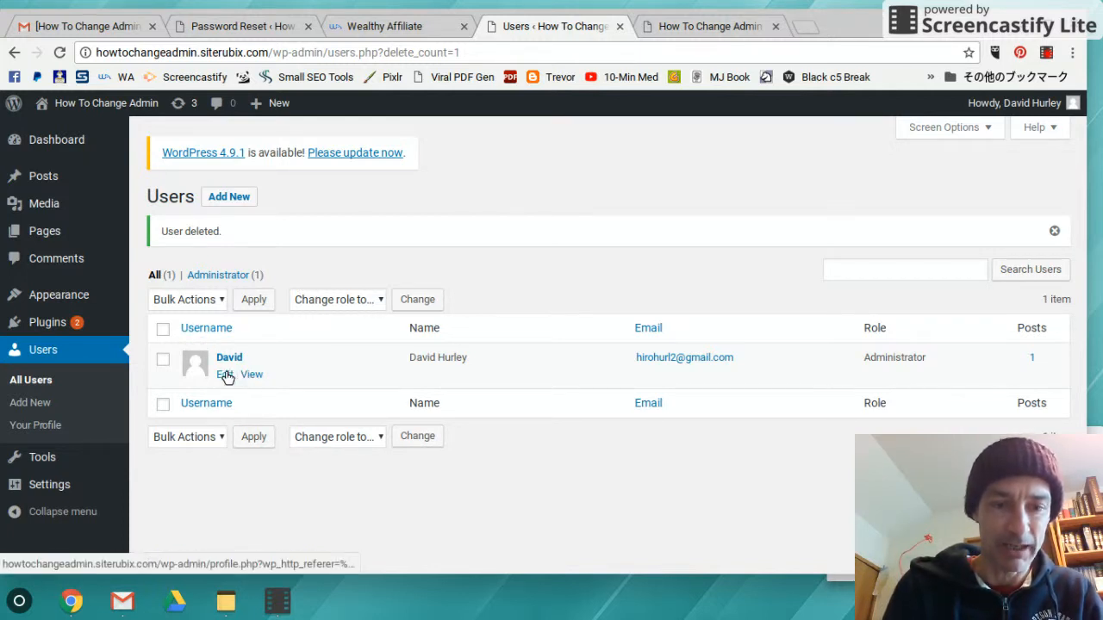
{"action": "left_click", "coordinate": [225, 375]}
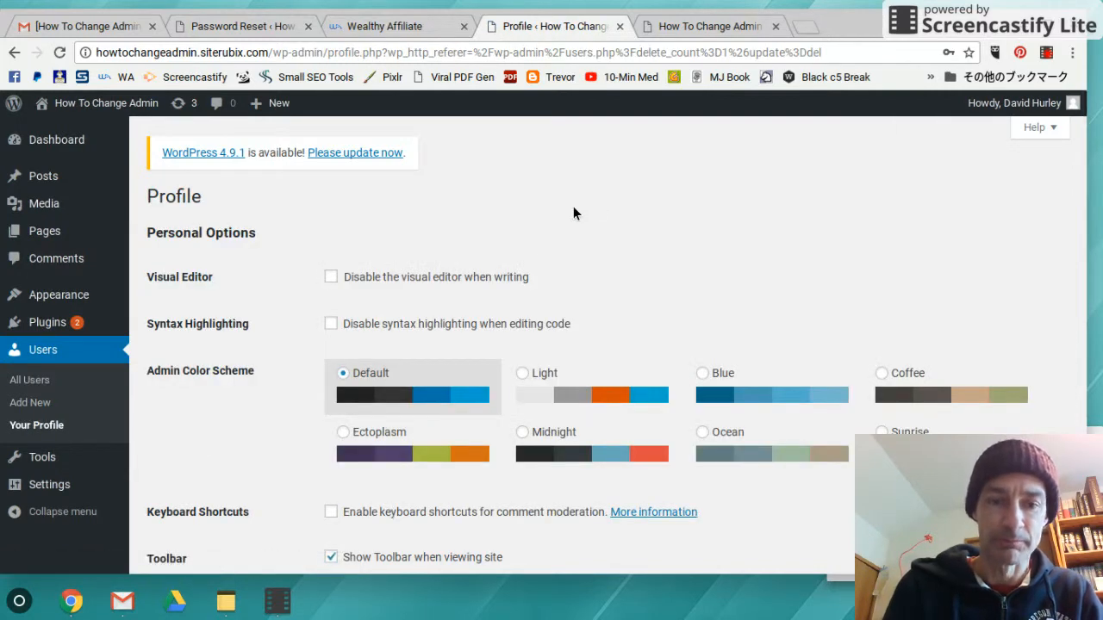
Remove the extra digit from the profile's Email address
{"action": "scroll", "coordinate": [577, 226], "scroll_direction": "down", "scroll_amount": 5}
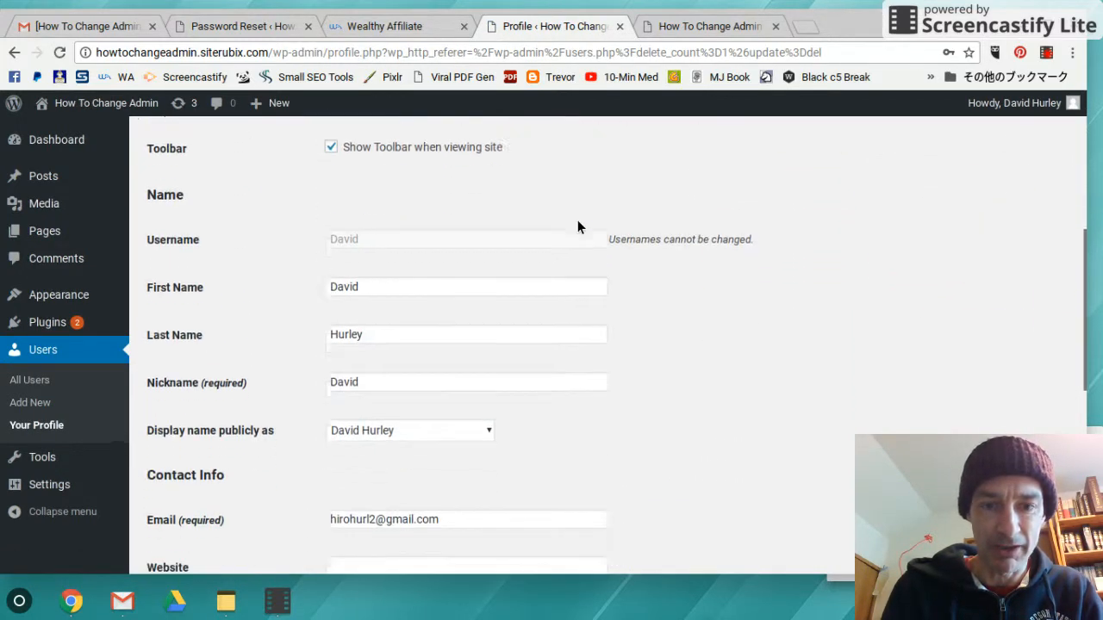
{"action": "scroll", "coordinate": [480, 249], "scroll_direction": "up", "scroll_amount": 2}
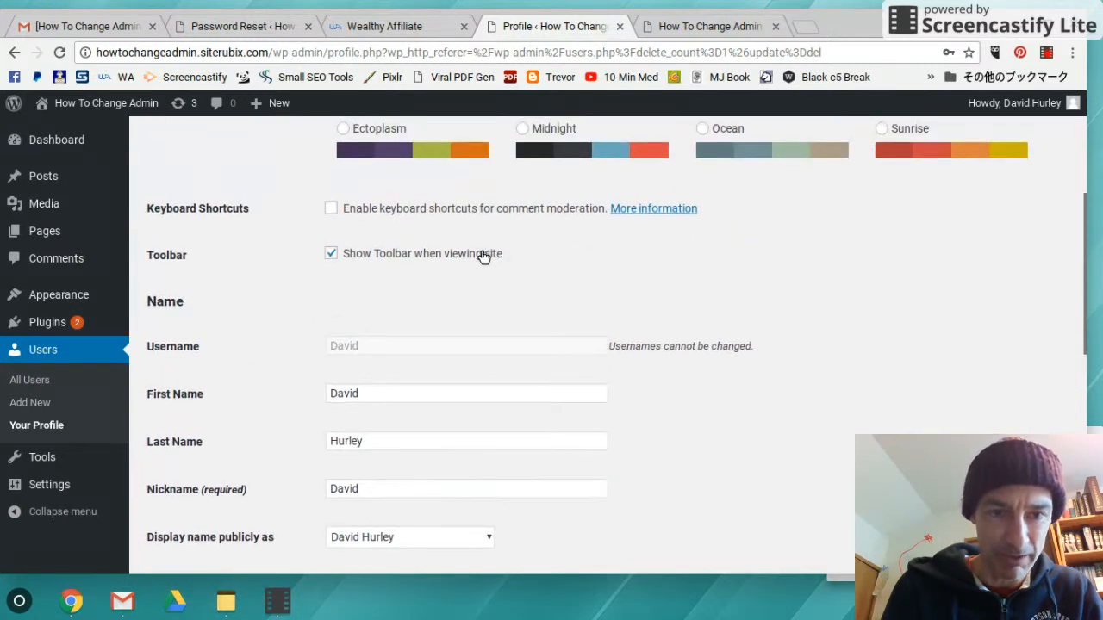
{"action": "scroll", "coordinate": [482, 256], "scroll_direction": "down", "scroll_amount": 2}
{"action": "scroll", "coordinate": [435, 319], "scroll_direction": "down", "scroll_amount": 1}
{"action": "left_click", "coordinate": [375, 344]}
{"action": "left_click", "coordinate": [376, 343]}
{"action": "key", "text": "BackSpace"}
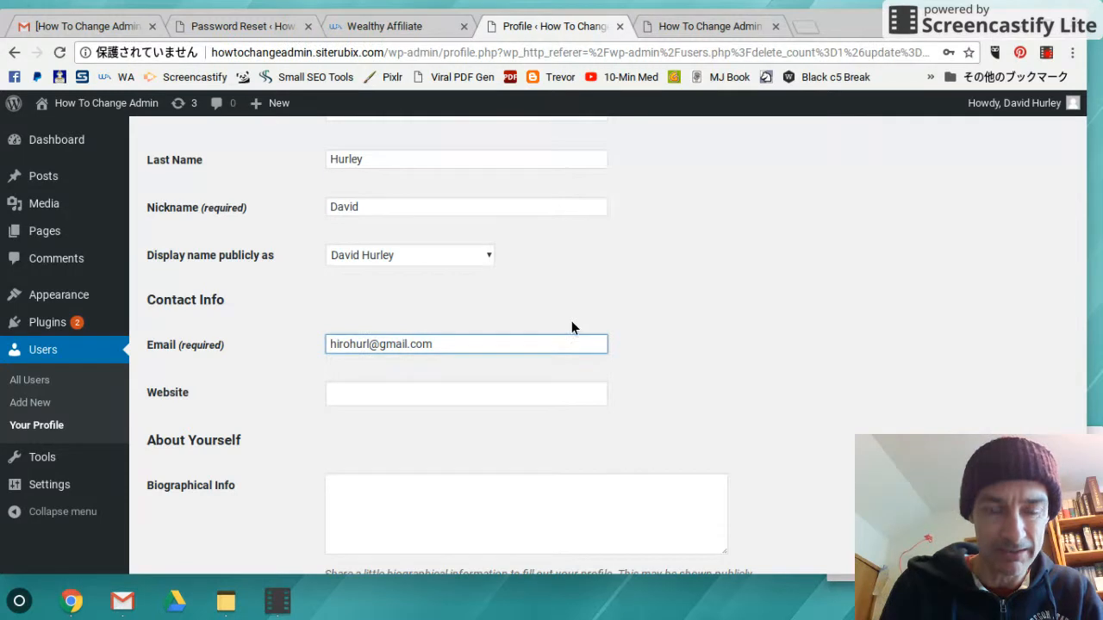
{"action": "scroll", "coordinate": [492, 278], "scroll_direction": "down", "scroll_amount": 1}
{"action": "left_click", "coordinate": [491, 277]}
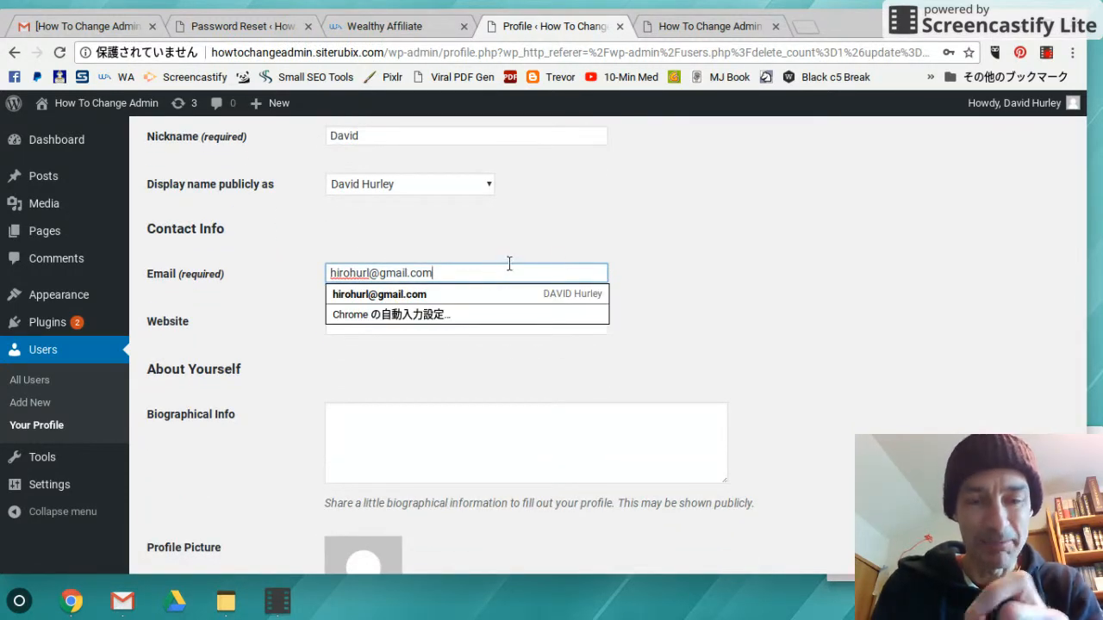
{"action": "left_click", "coordinate": [695, 270]}
Save the profile with Update Profile, leaving the email change pending confirmation
{"action": "scroll", "coordinate": [535, 282], "scroll_direction": "down", "scroll_amount": 1}
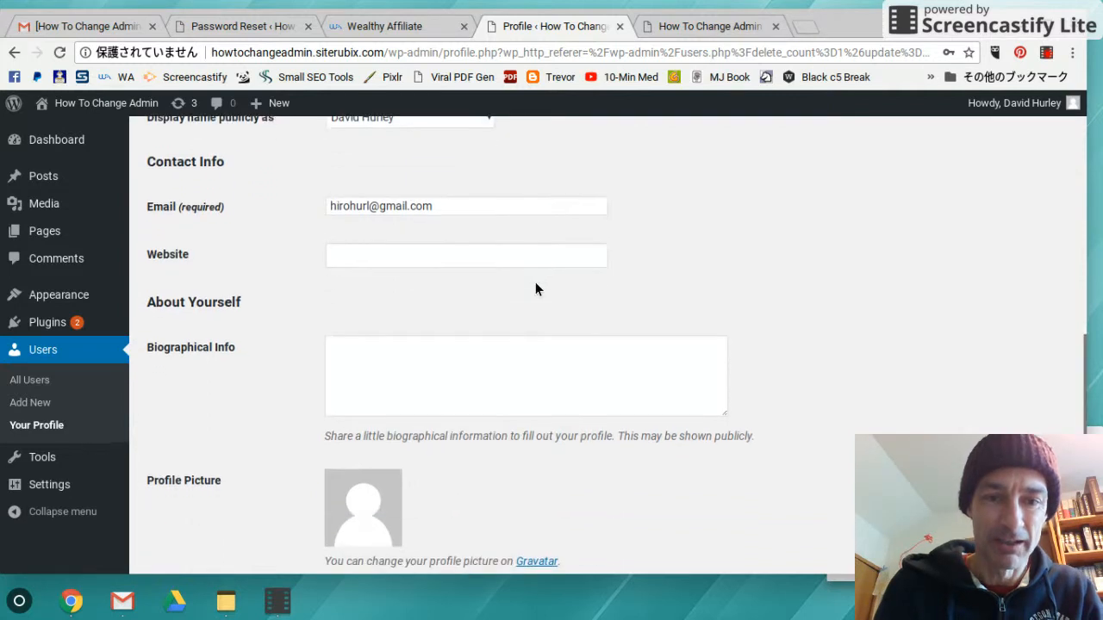
{"action": "scroll", "coordinate": [532, 298], "scroll_direction": "down", "scroll_amount": 1}
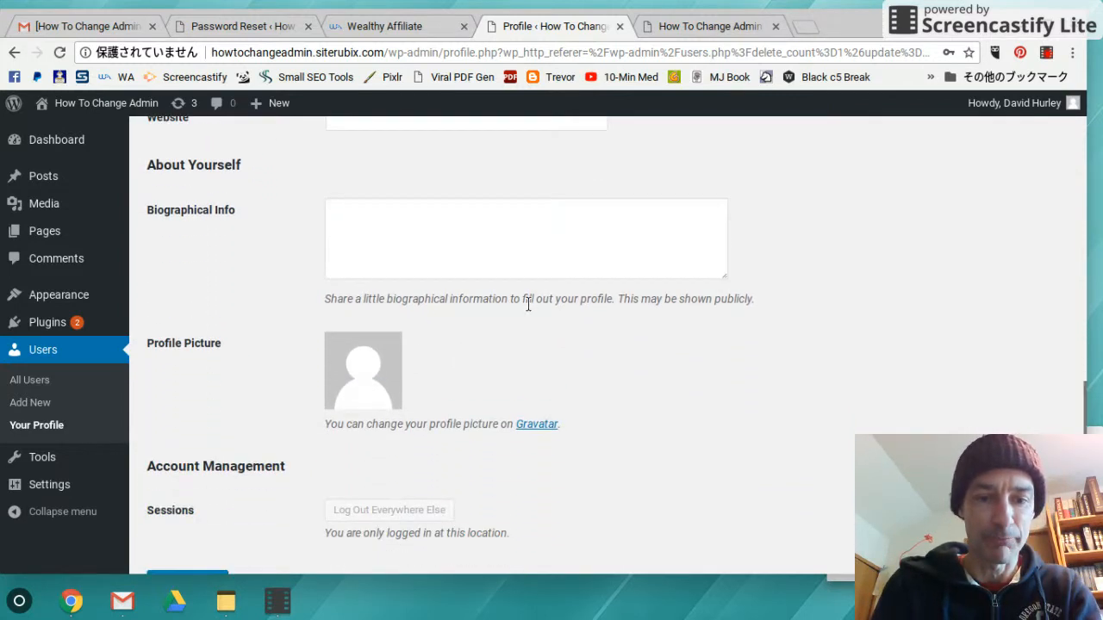
{"action": "scroll", "coordinate": [528, 303], "scroll_direction": "down", "scroll_amount": 1}
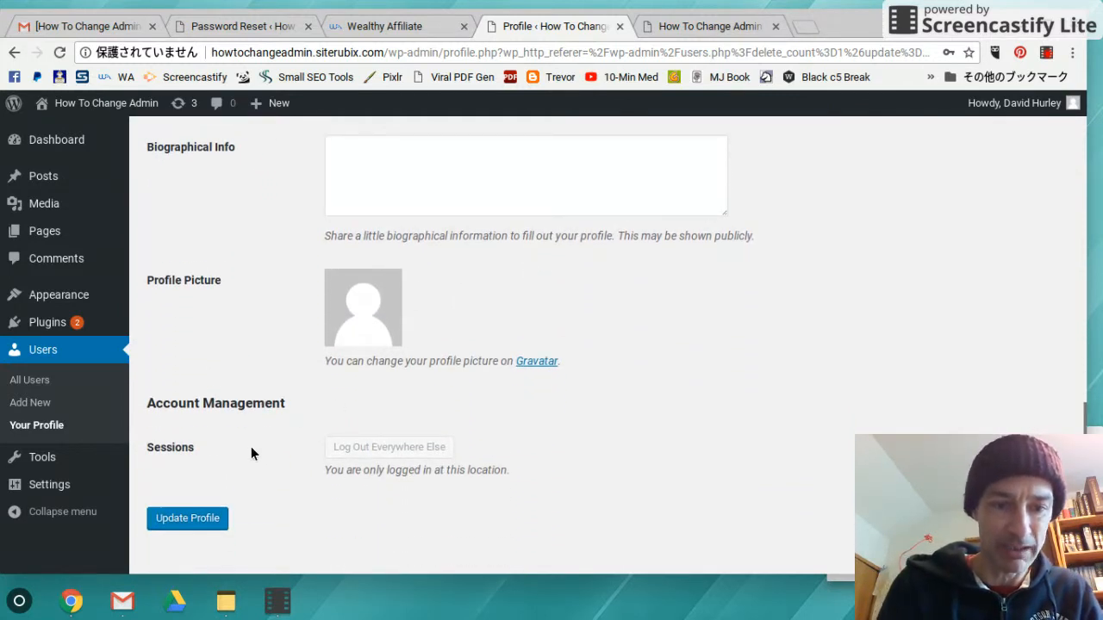
{"action": "left_click", "coordinate": [189, 516]}
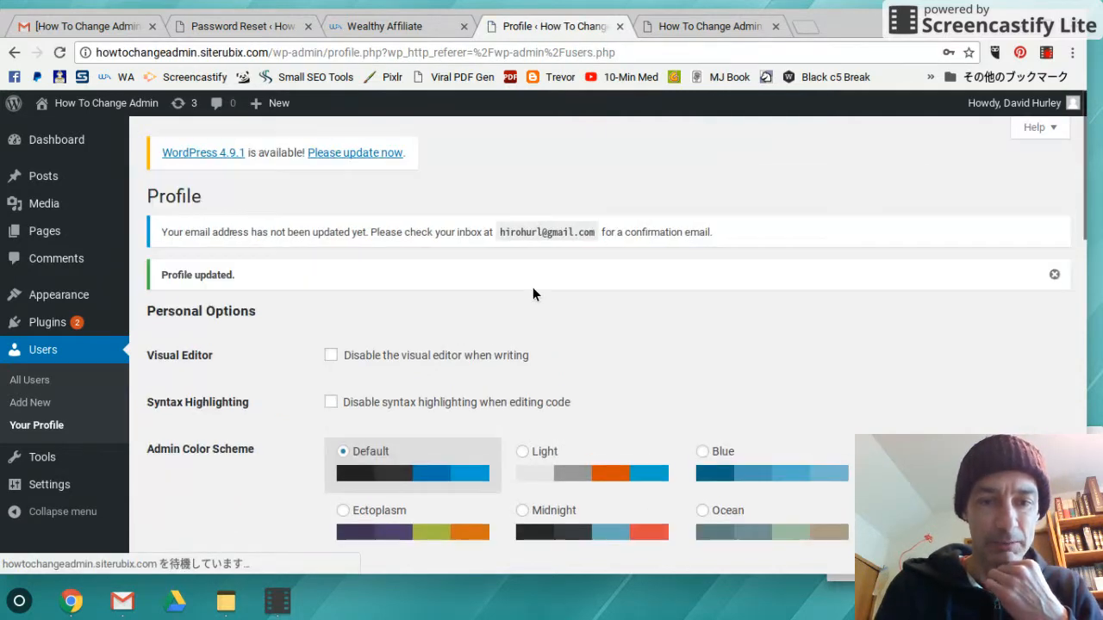
{"action": "scroll", "coordinate": [633, 286], "scroll_direction": "down", "scroll_amount": 9}
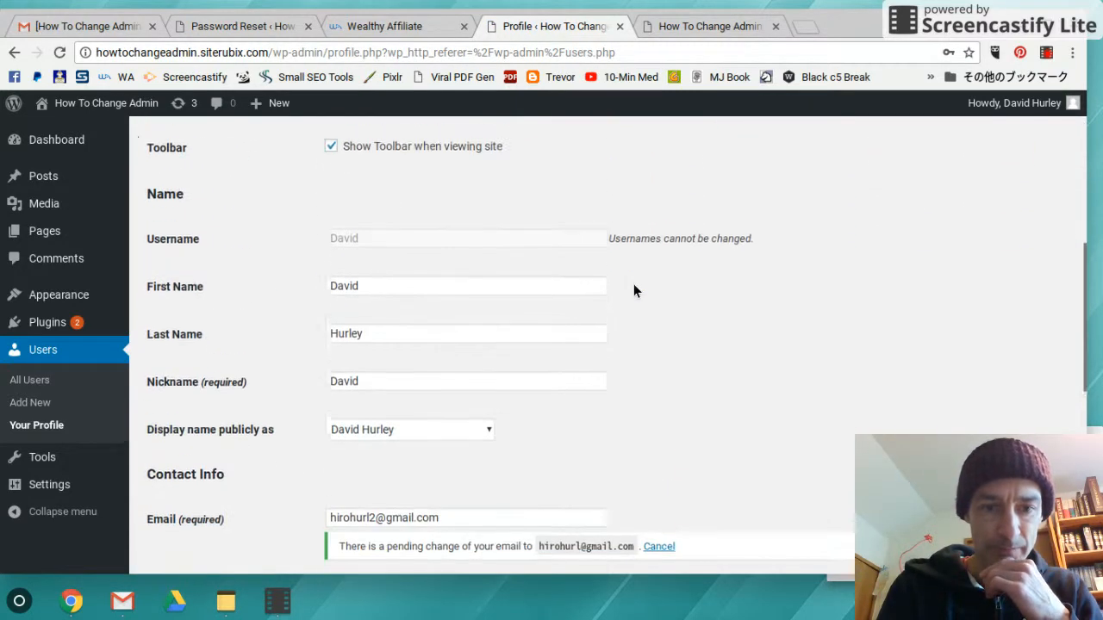
{"action": "scroll", "coordinate": [634, 291], "scroll_direction": "down", "scroll_amount": 3}
{"action": "scroll", "coordinate": [633, 291], "scroll_direction": "up", "scroll_amount": 2}
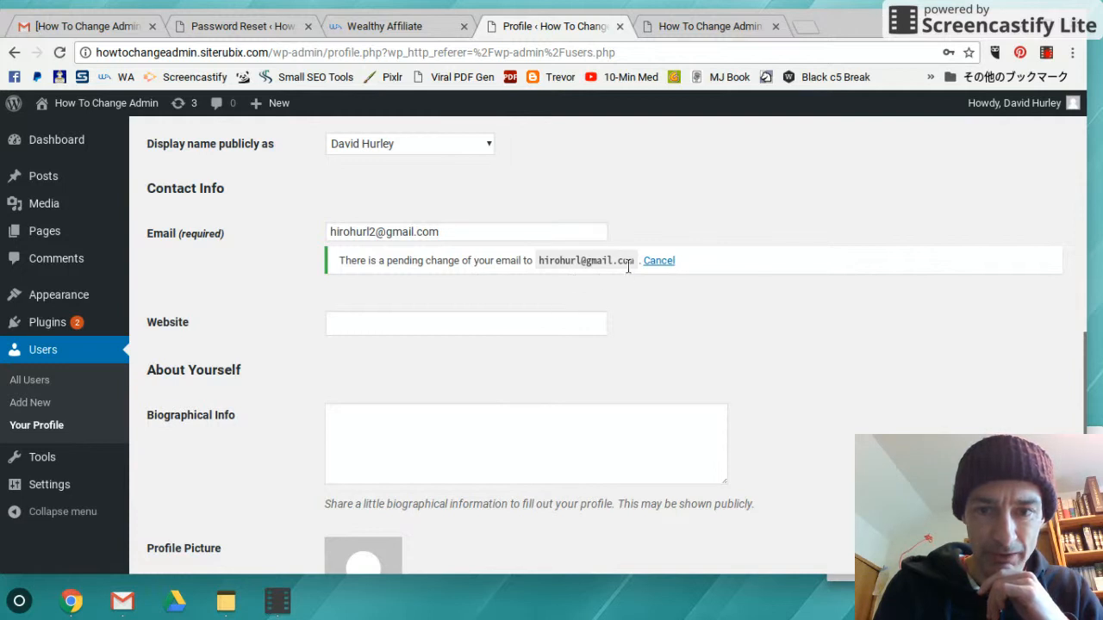
{"action": "left_click", "coordinate": [85, 27]}
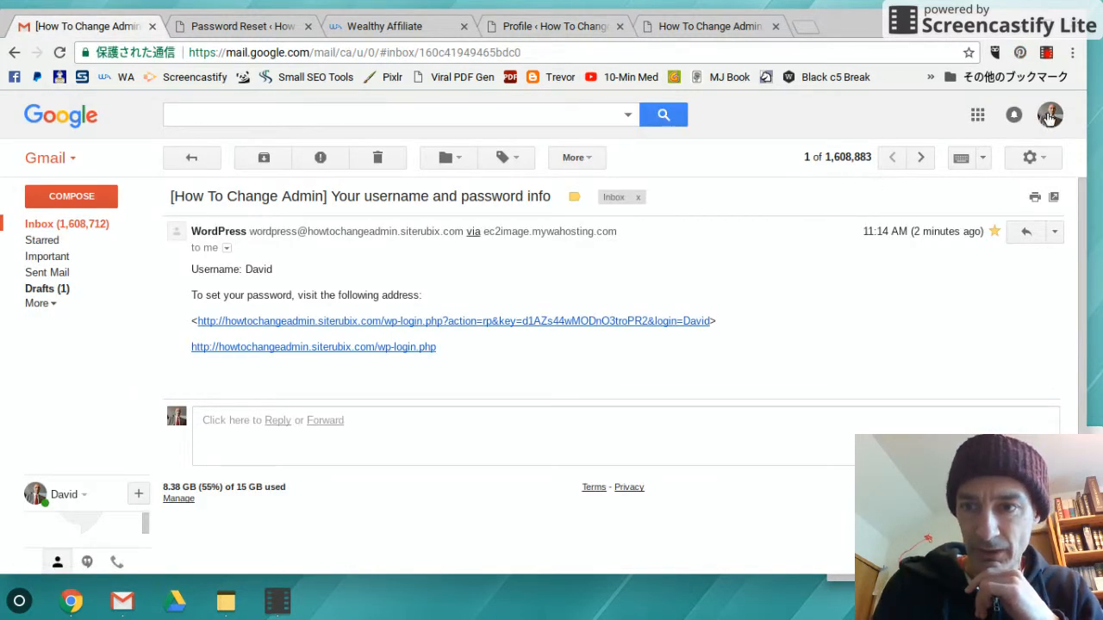
Sign out of the current Gmail account and choose to use another account
{"action": "left_click", "coordinate": [1047, 118]}
{"action": "left_click", "coordinate": [1004, 274]}
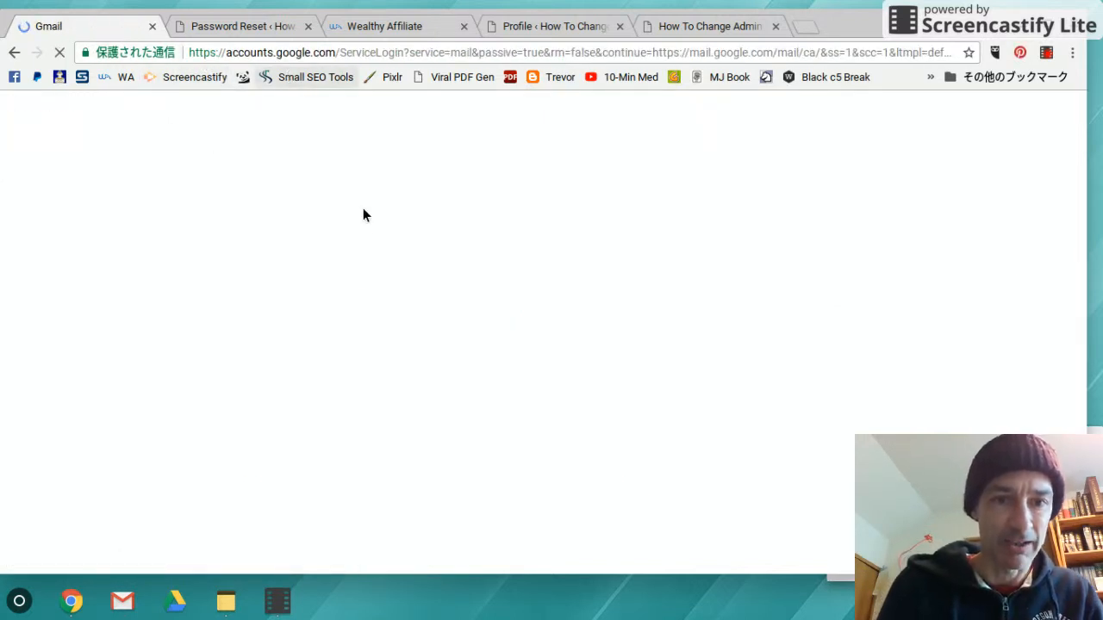
{"action": "left_click", "coordinate": [460, 288]}
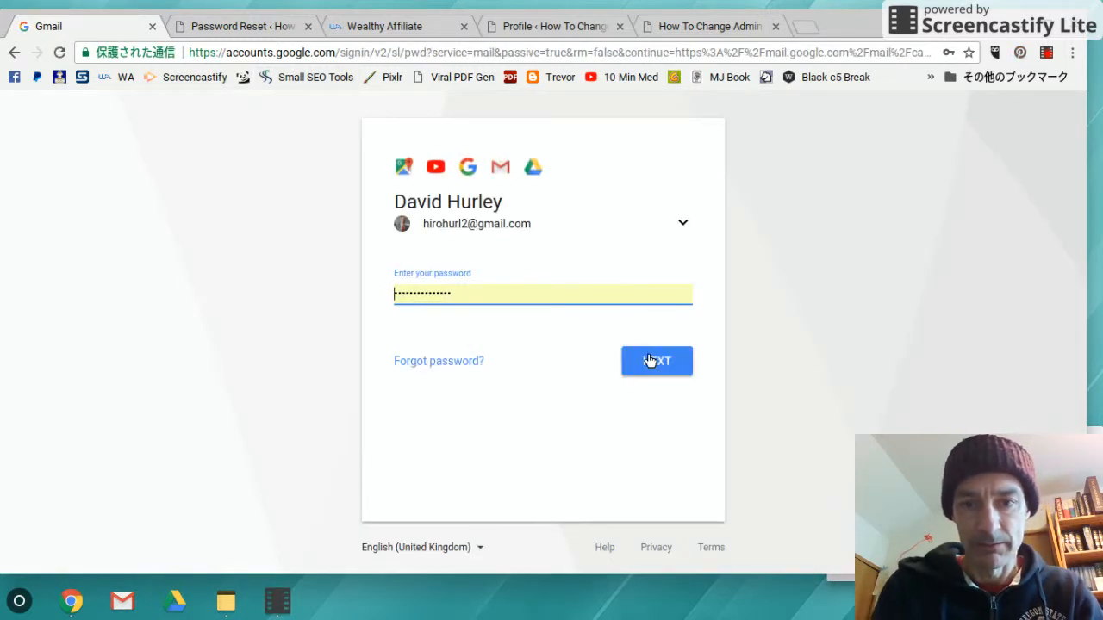
{"action": "left_click", "coordinate": [470, 224]}
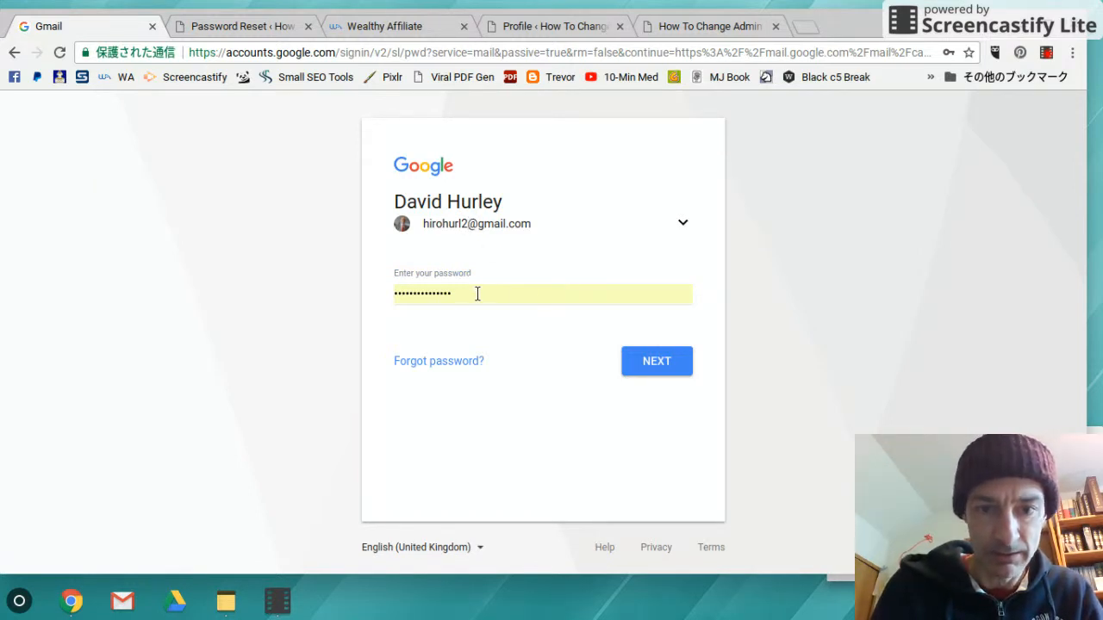
{"action": "left_click", "coordinate": [681, 226]}
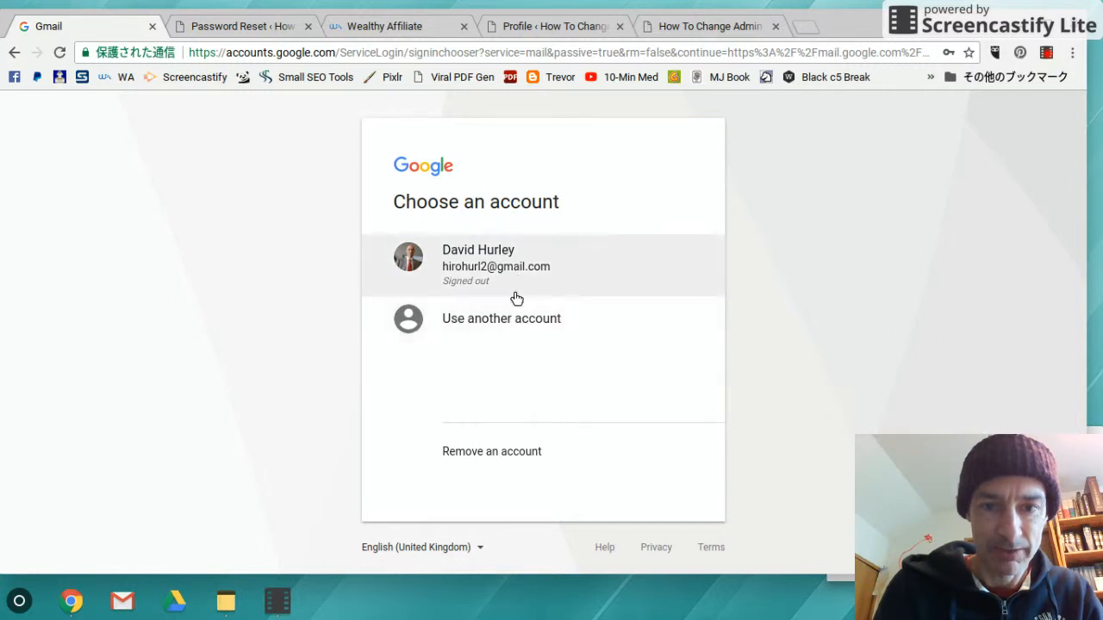
{"action": "left_click", "coordinate": [525, 325]}
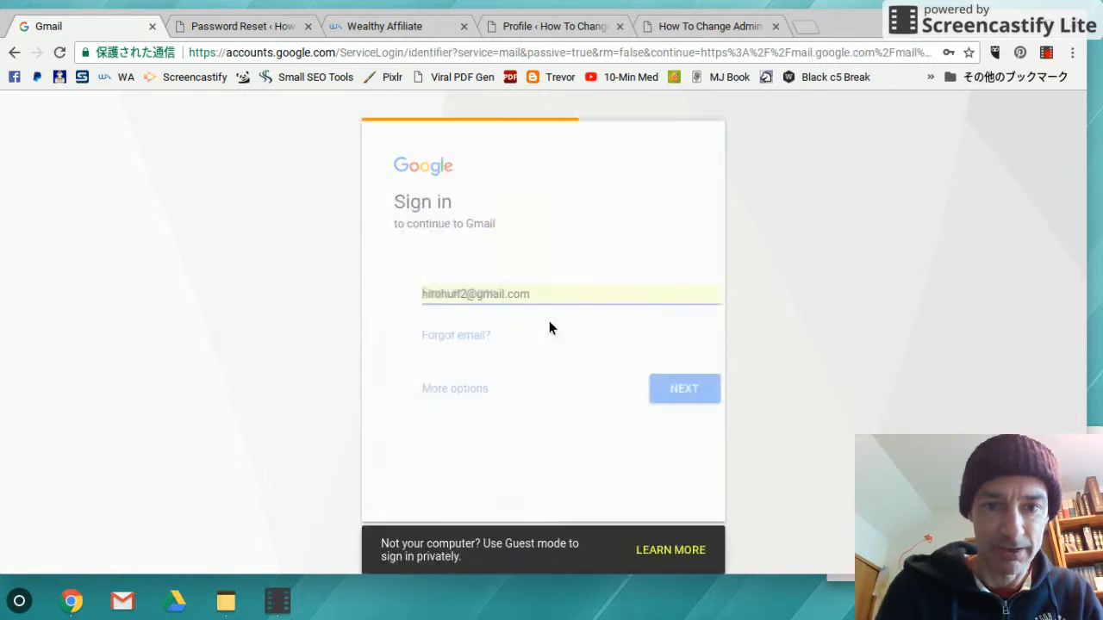
Sign in with the corrected email address and that account's password
{"action": "left_click", "coordinate": [441, 294]}
{"action": "key", "text": "BackSpace"}
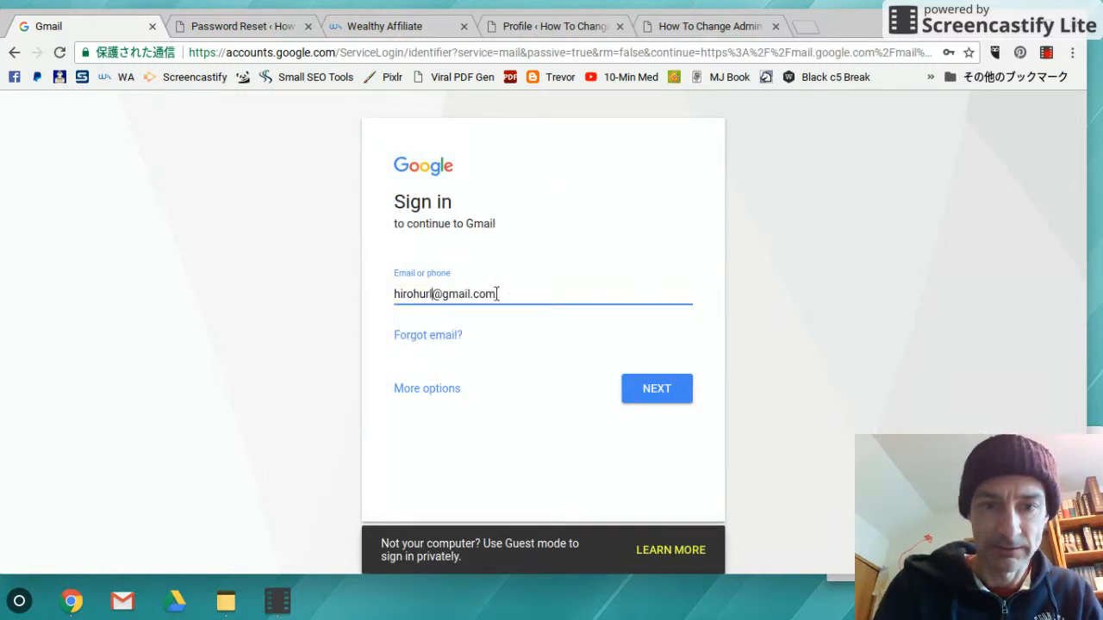
{"action": "left_click", "coordinate": [647, 385]}
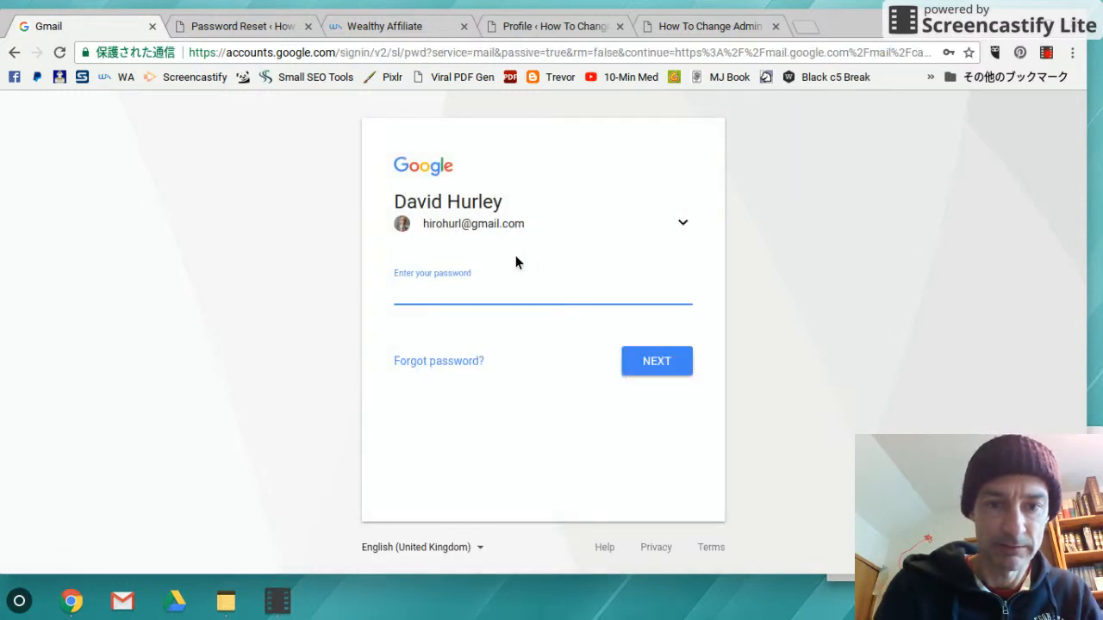
{"action": "type", "text": "•"}
{"action": "key", "text": "BackSpace"}
{"action": "type", "text": "•"}
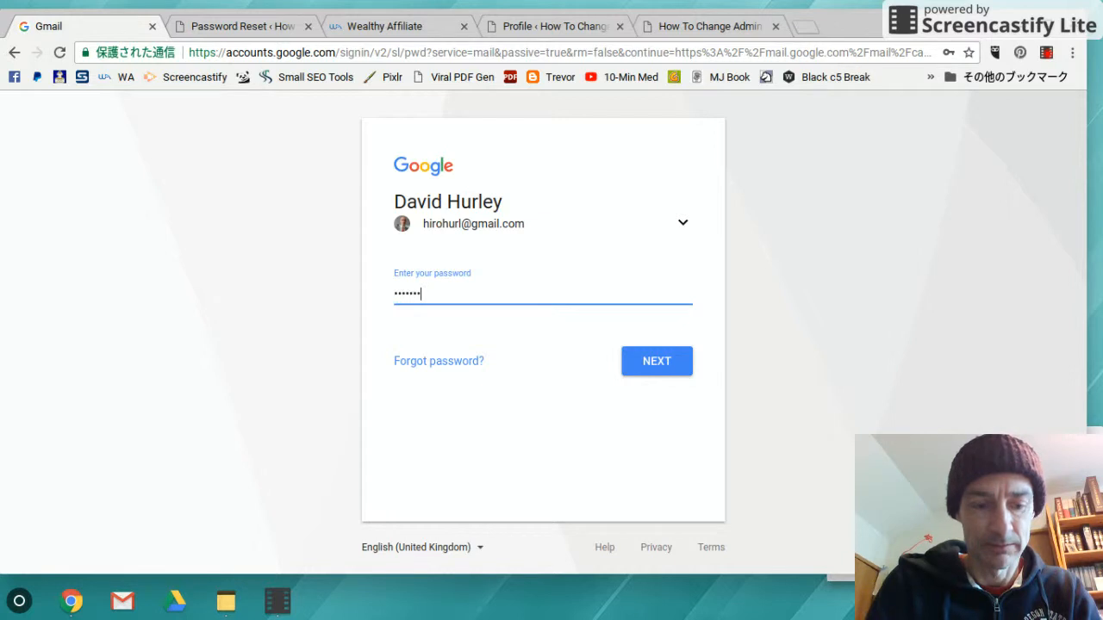
{"action": "left_click", "coordinate": [669, 364]}
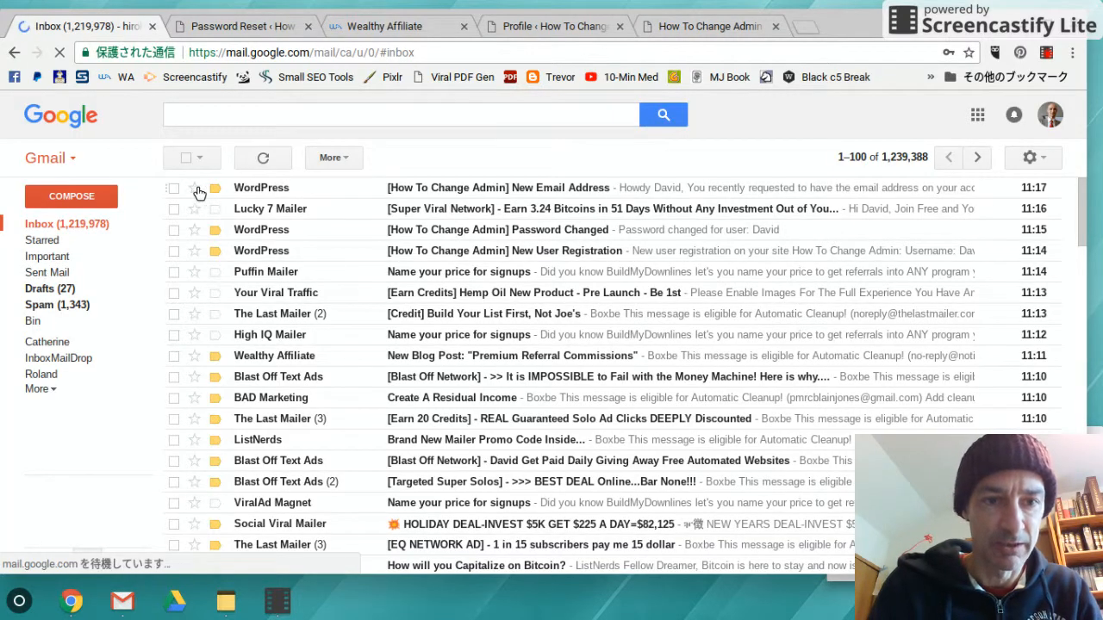
Open WordPress's 'New Email Address' message and follow its profile.php confirmation link
{"action": "left_click", "coordinate": [175, 187]}
{"action": "left_click", "coordinate": [422, 189]}
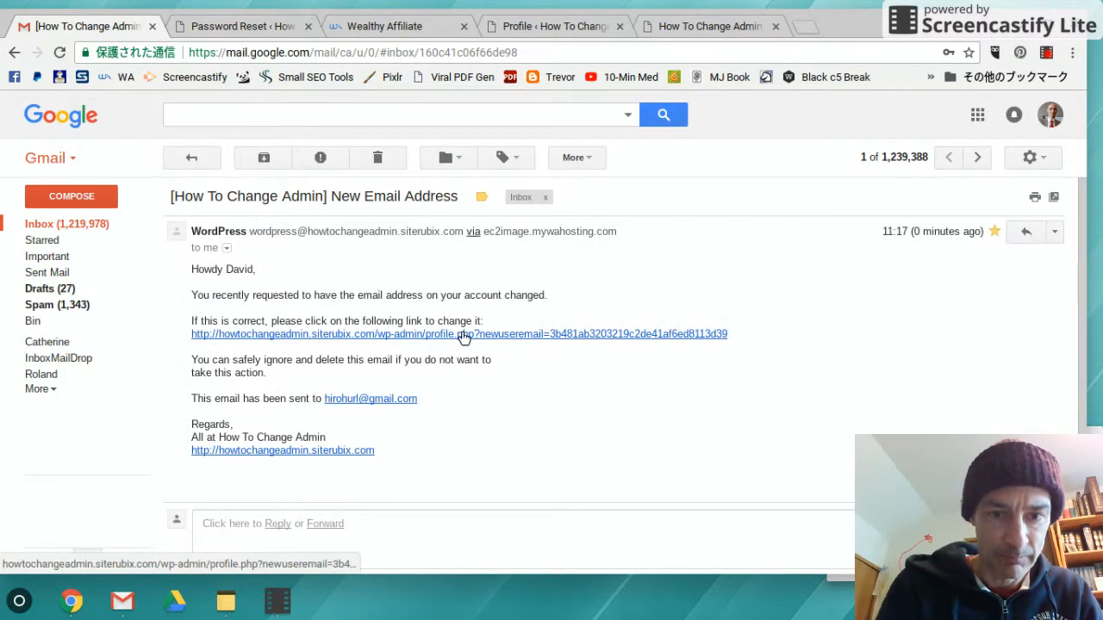
{"action": "left_click", "coordinate": [466, 335]}
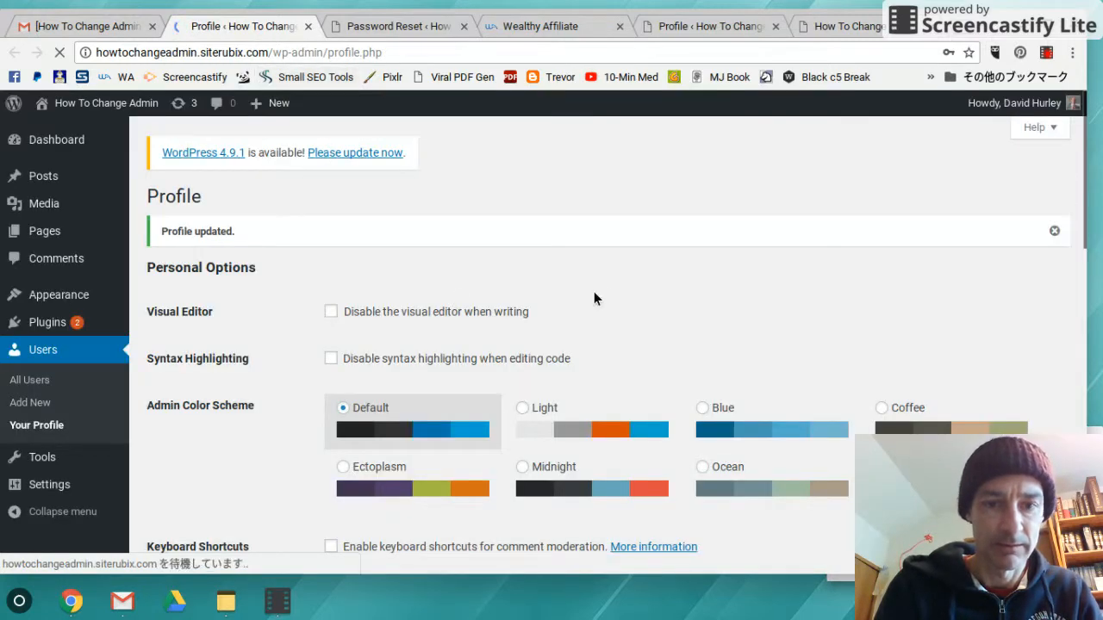
{"action": "scroll", "coordinate": [602, 286], "scroll_direction": "down", "scroll_amount": 9}
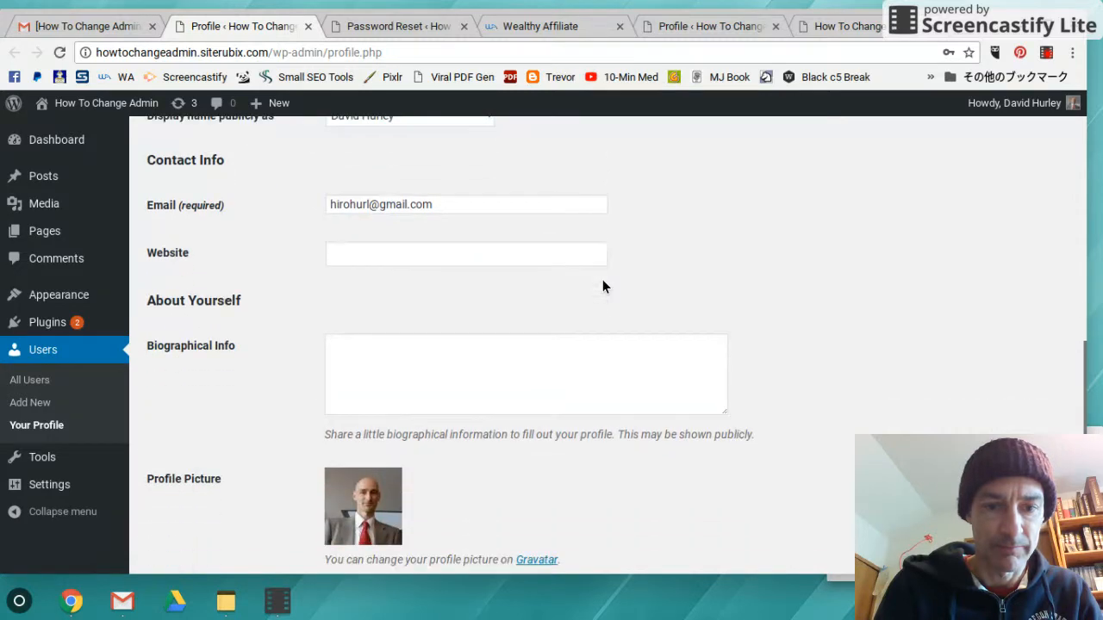
{"action": "scroll", "coordinate": [603, 279], "scroll_direction": "down", "scroll_amount": 3}
{"action": "scroll", "coordinate": [602, 279], "scroll_direction": "up", "scroll_amount": 15}
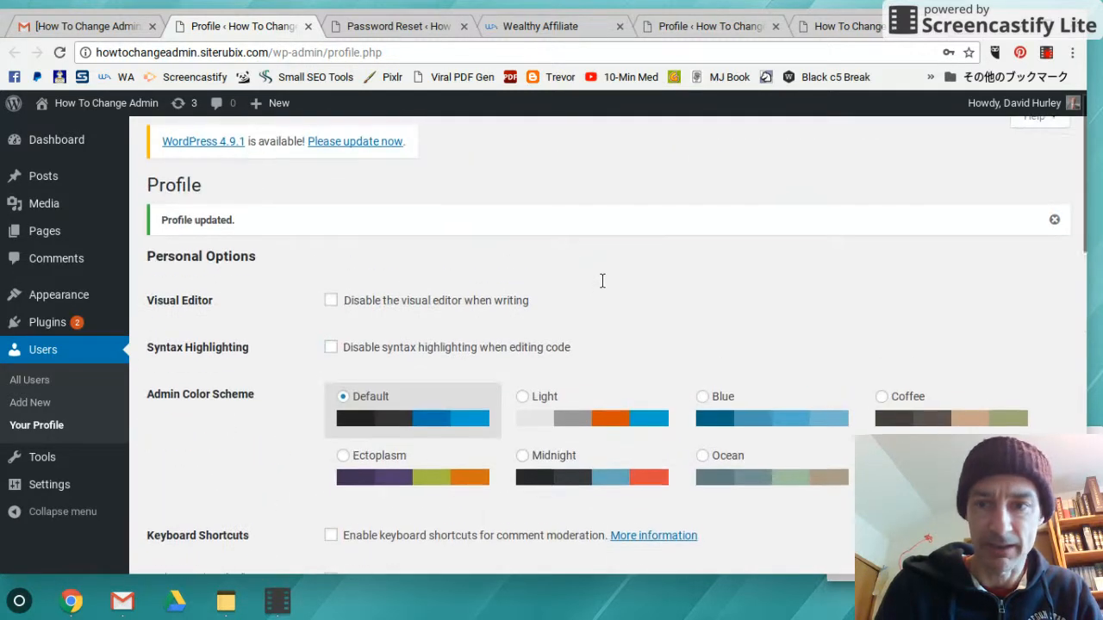
{"action": "scroll", "coordinate": [602, 279], "scroll_direction": "down", "scroll_amount": 10}
{"action": "scroll", "coordinate": [603, 279], "scroll_direction": "up", "scroll_amount": 2}
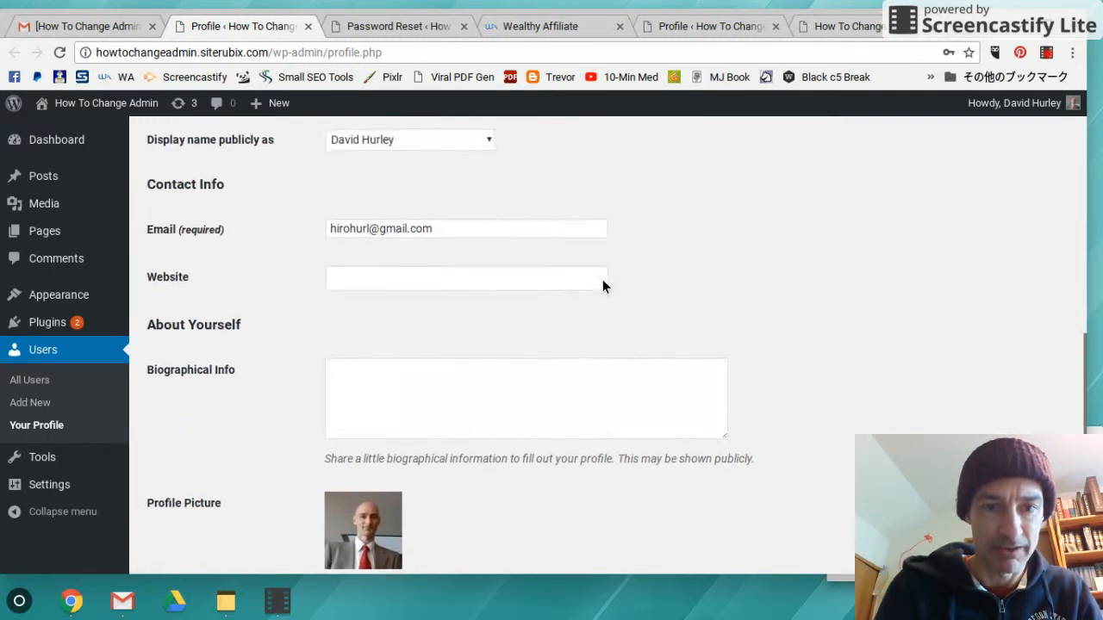
{"action": "scroll", "coordinate": [603, 281], "scroll_direction": "down", "scroll_amount": 3}
{"action": "scroll", "coordinate": [603, 286], "scroll_direction": "up", "scroll_amount": 2}
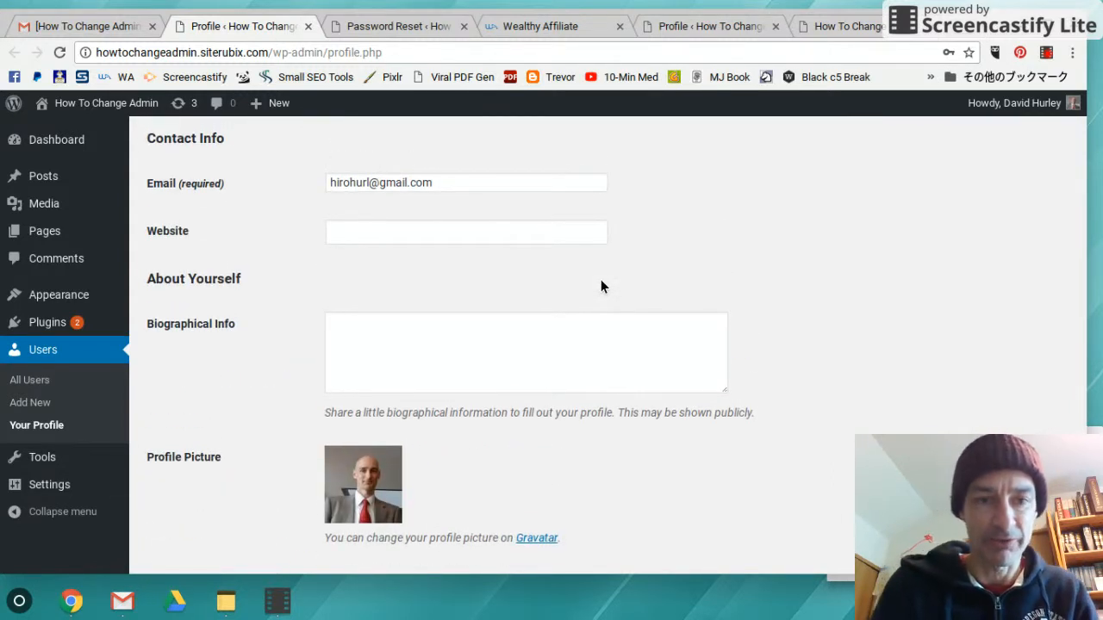
{"action": "scroll", "coordinate": [600, 286], "scroll_direction": "down", "scroll_amount": 3}
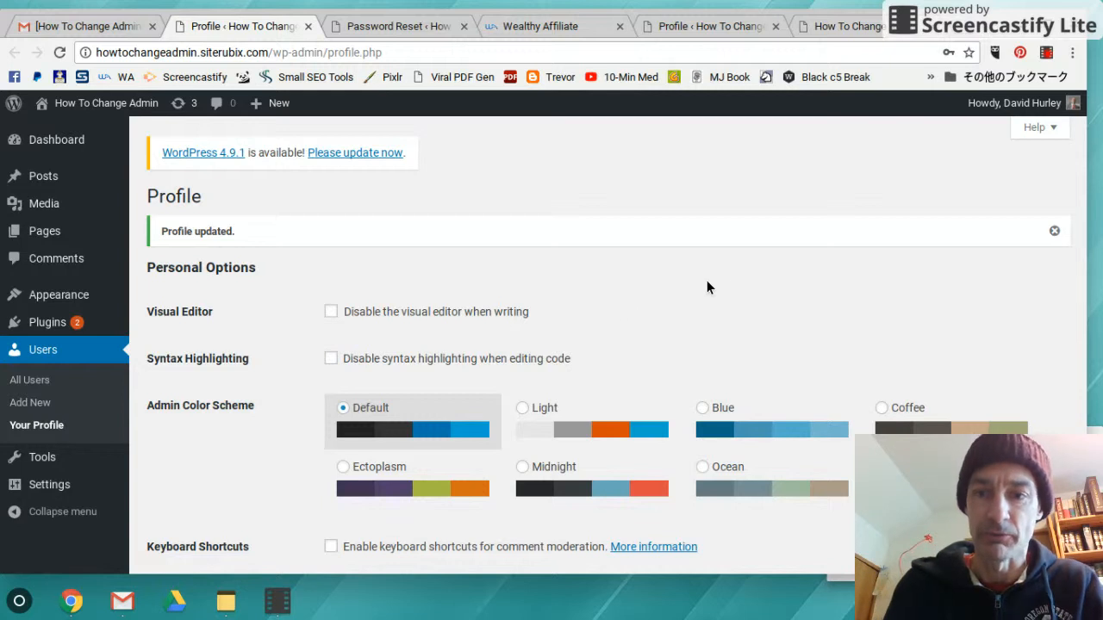
{"action": "scroll", "coordinate": [734, 239], "scroll_direction": "down", "scroll_amount": 1}
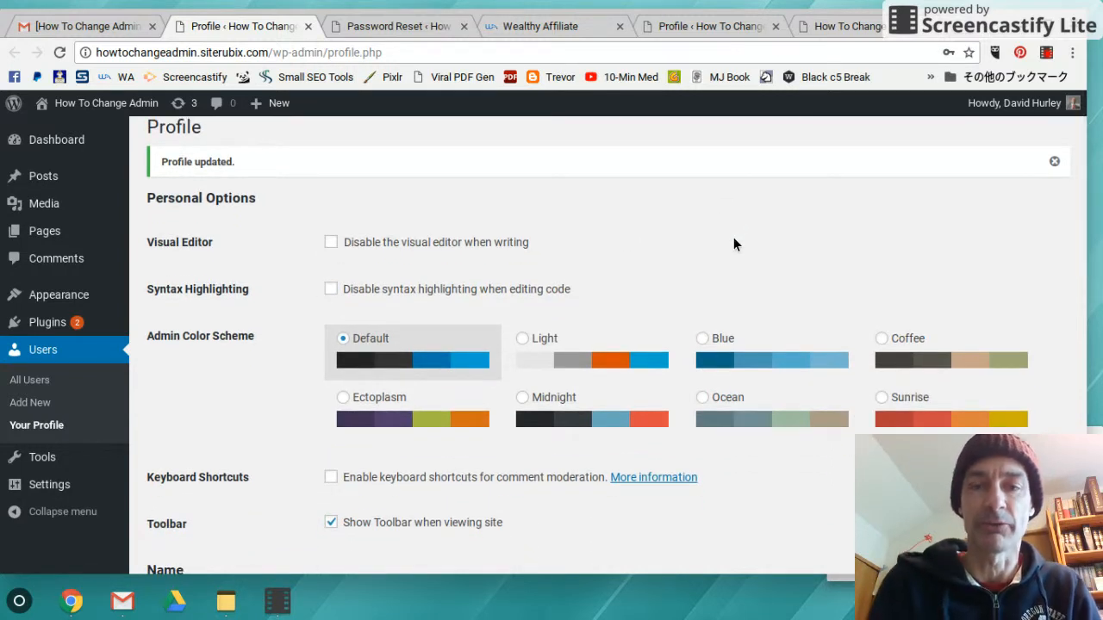